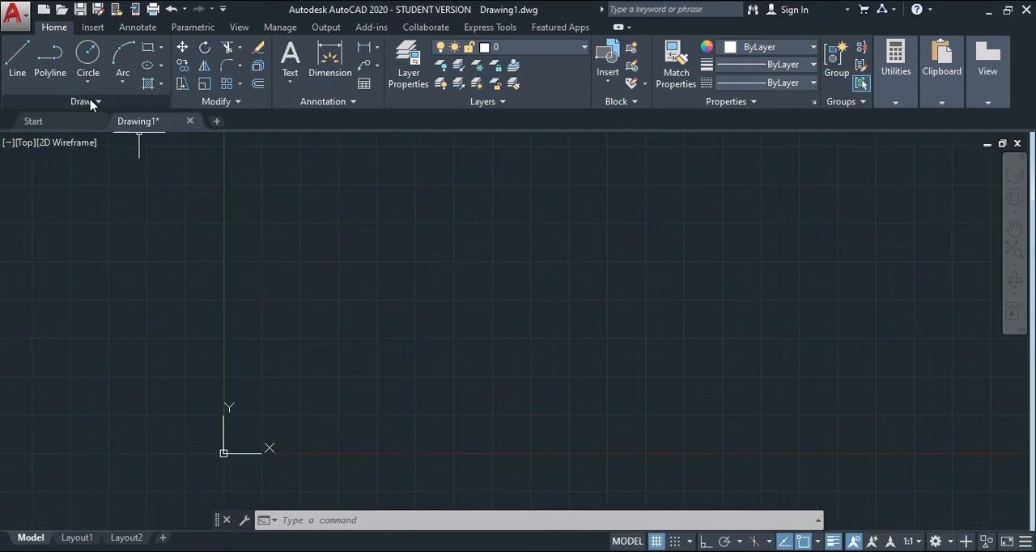
click(91, 102)
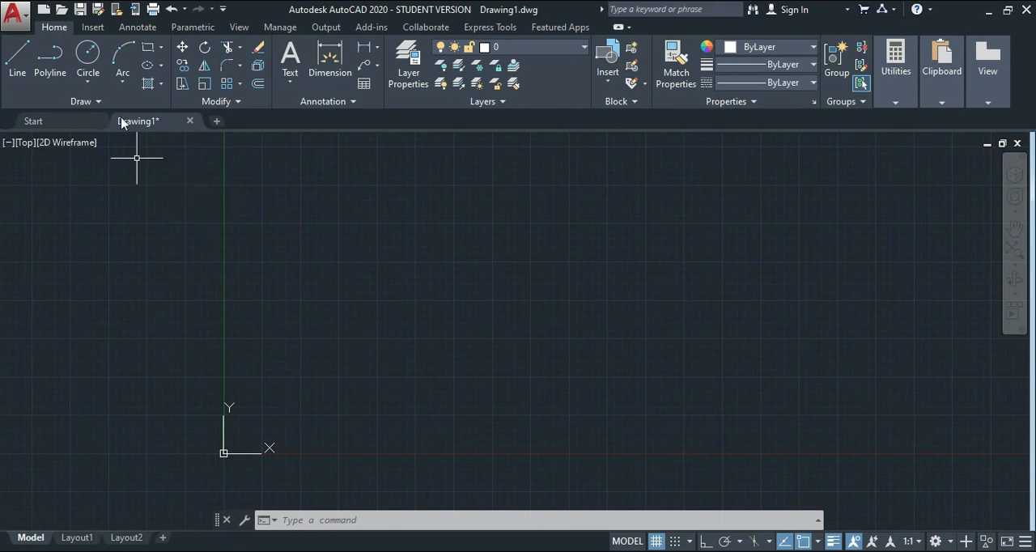
Attach the image ocsb-image-ottawa-greenbelt with a relative path, placing it just up and right of the origin and scaling it on screen.
click(93, 28)
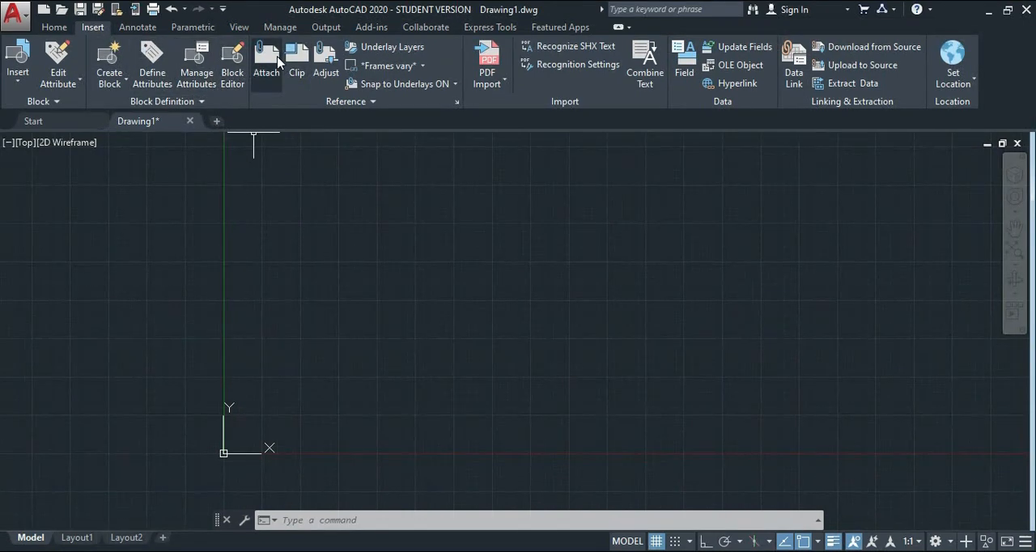
click(258, 71)
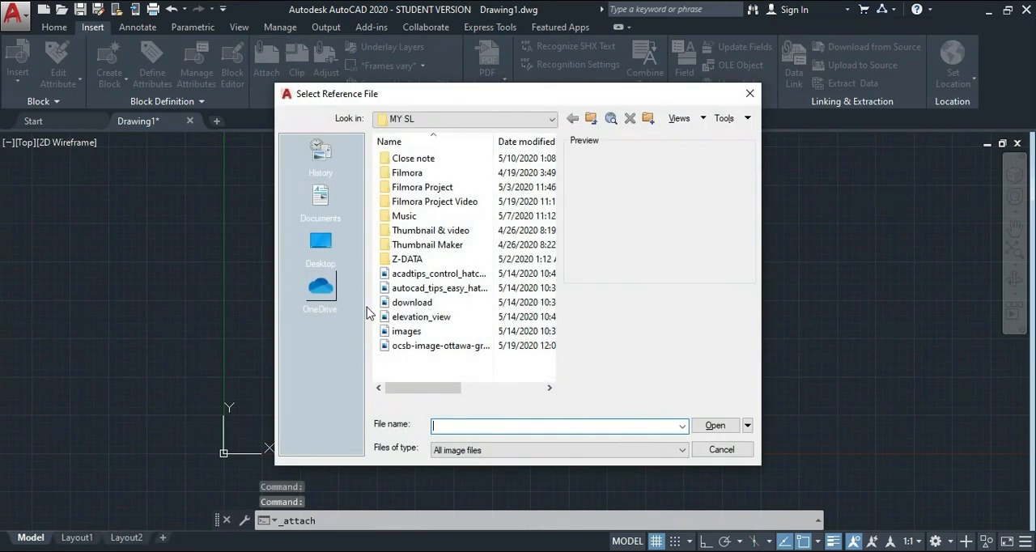
click(414, 345)
click(715, 424)
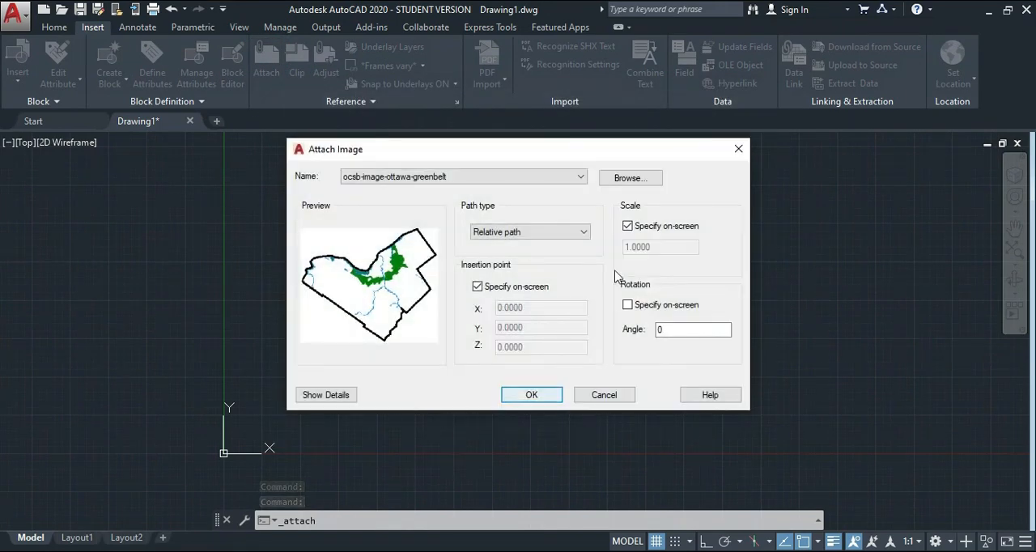
click(532, 397)
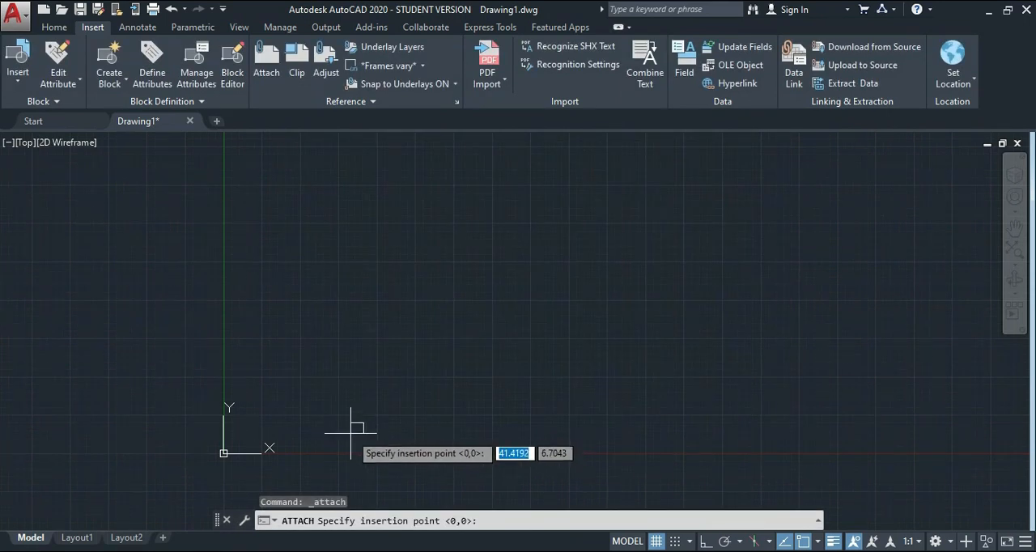
click(350, 428)
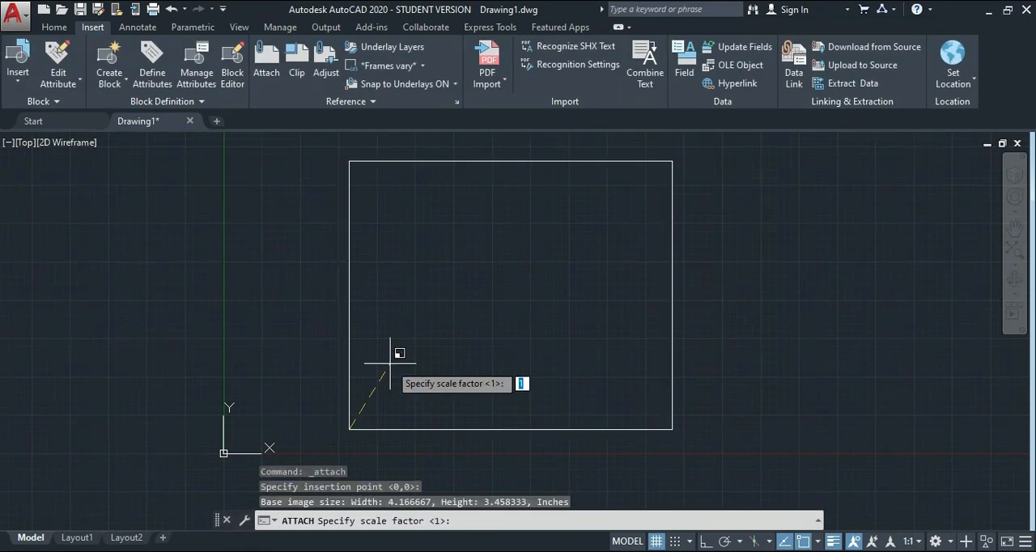
click(392, 361)
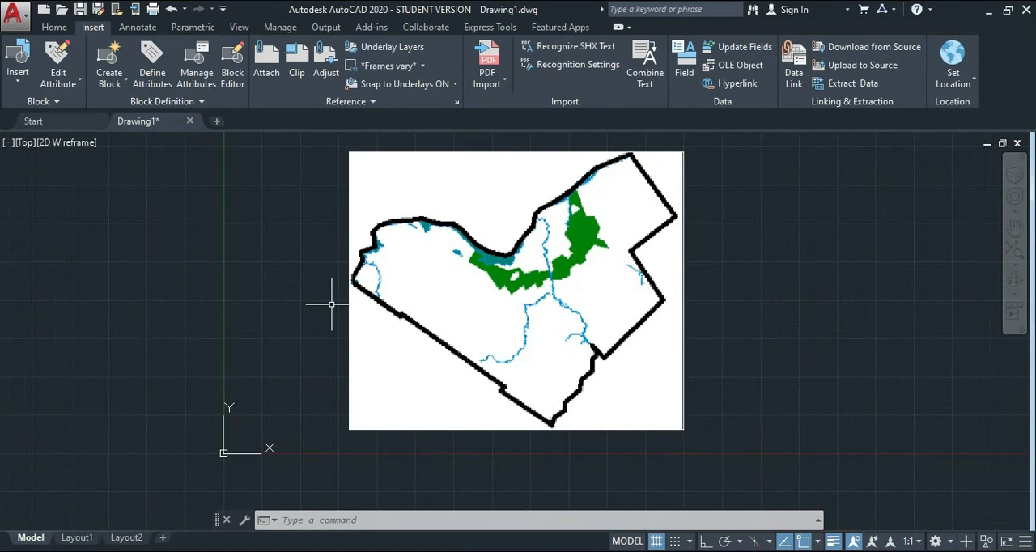
Draw a fit-point spline with five points along the map's upper-left black boundary, ending before the boundary descends into the valley.
click(54, 28)
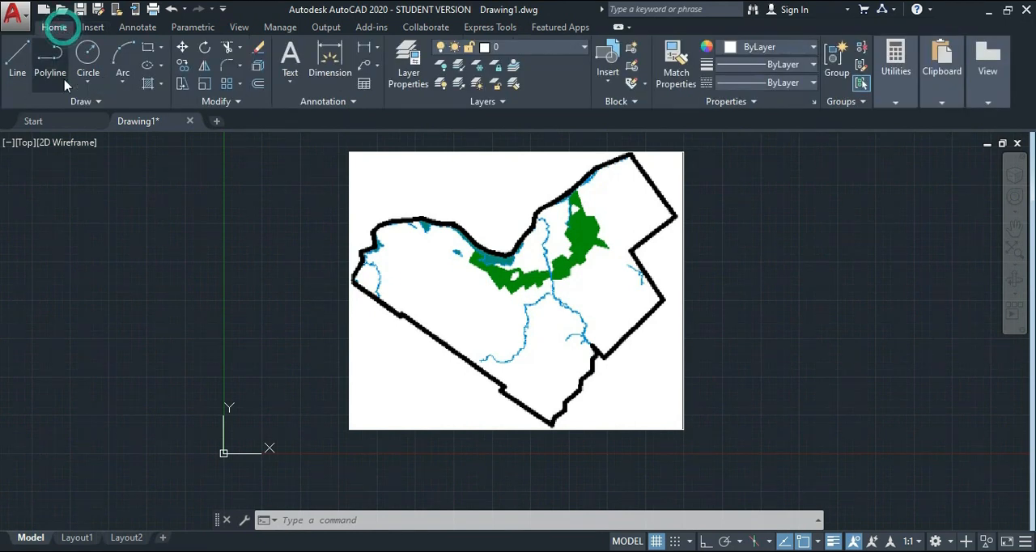
click(80, 101)
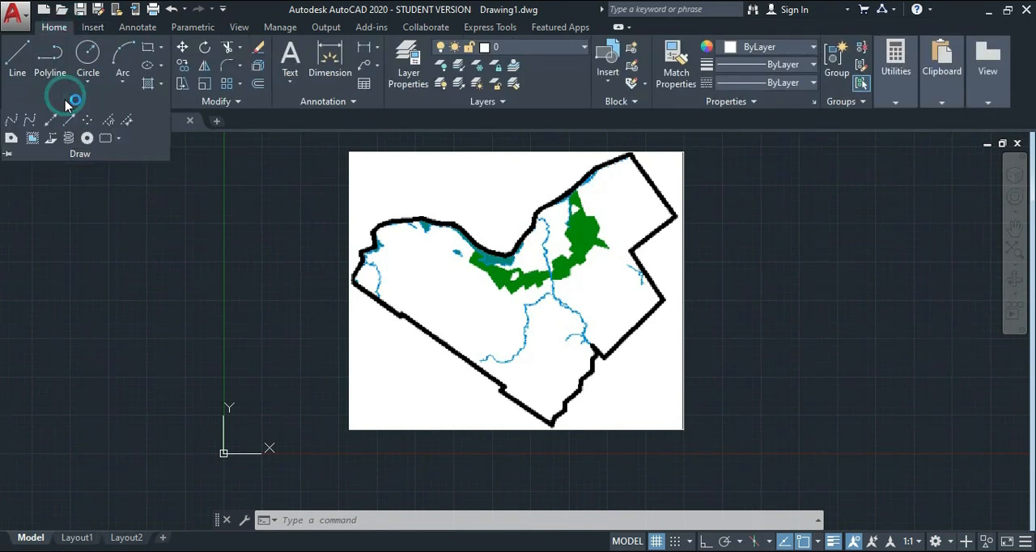
click(12, 120)
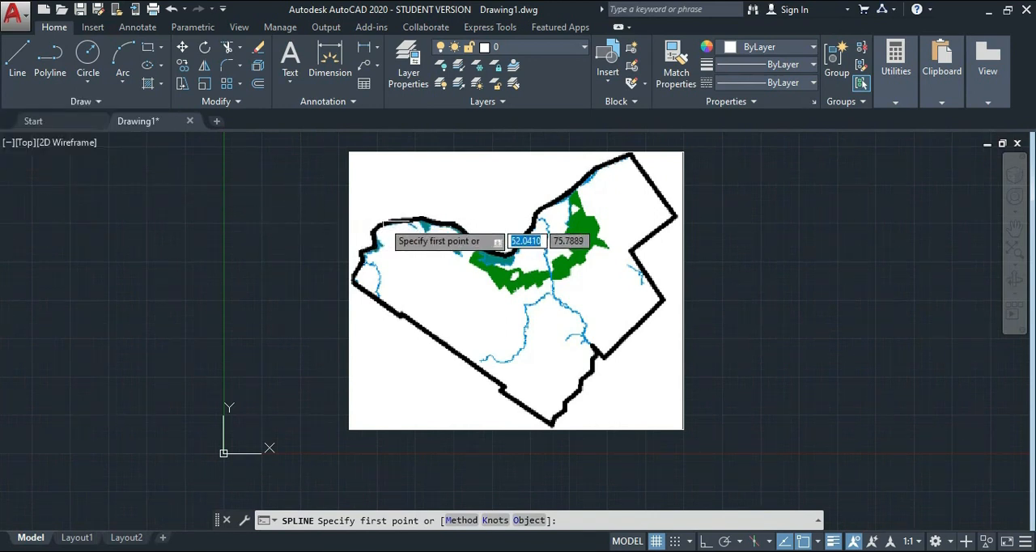
scroll(385, 220, up, 5)
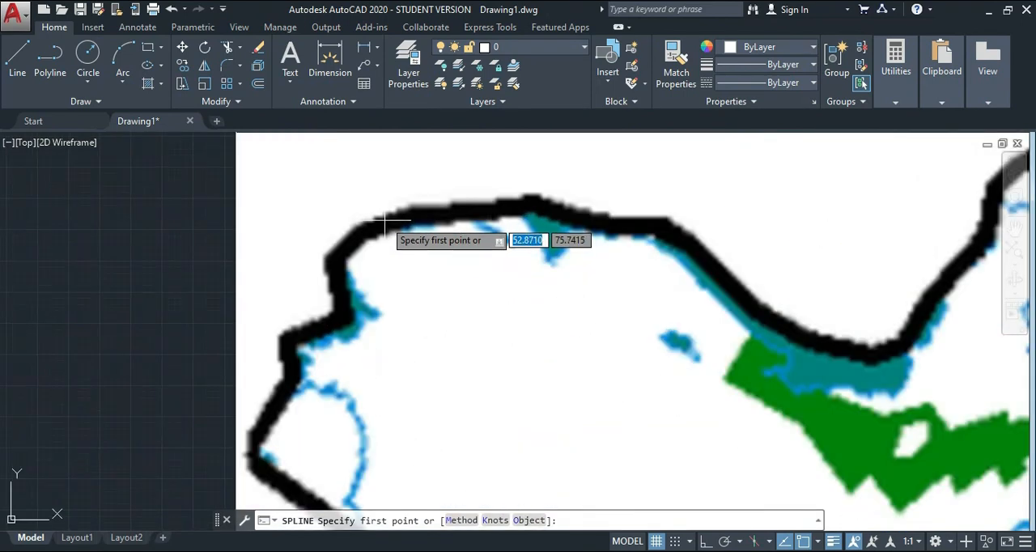
click(341, 254)
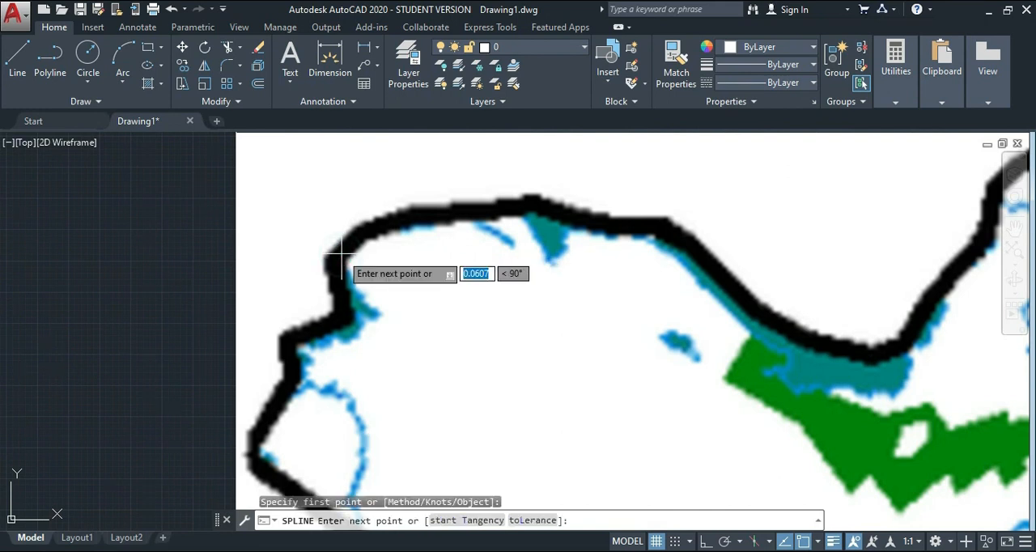
click(403, 215)
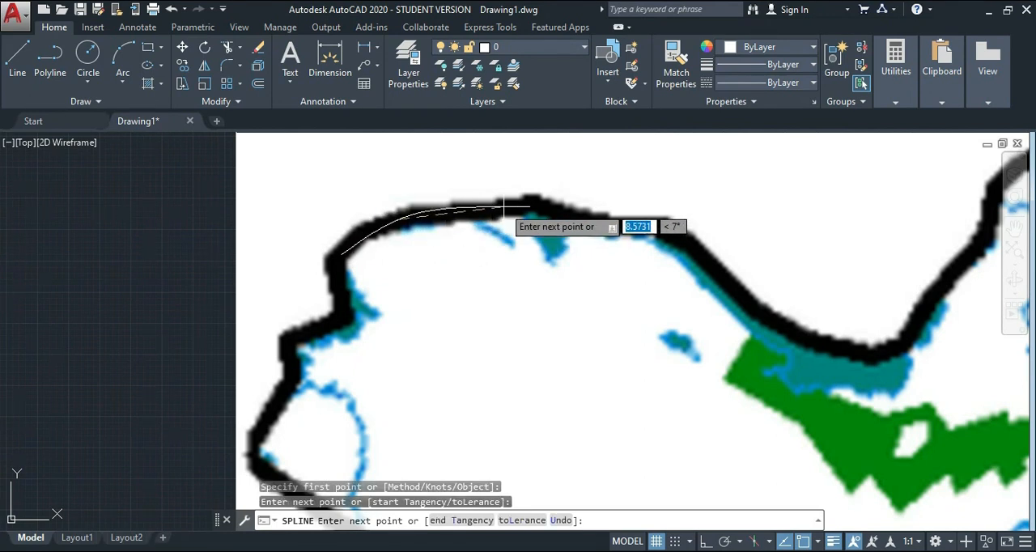
click(458, 212)
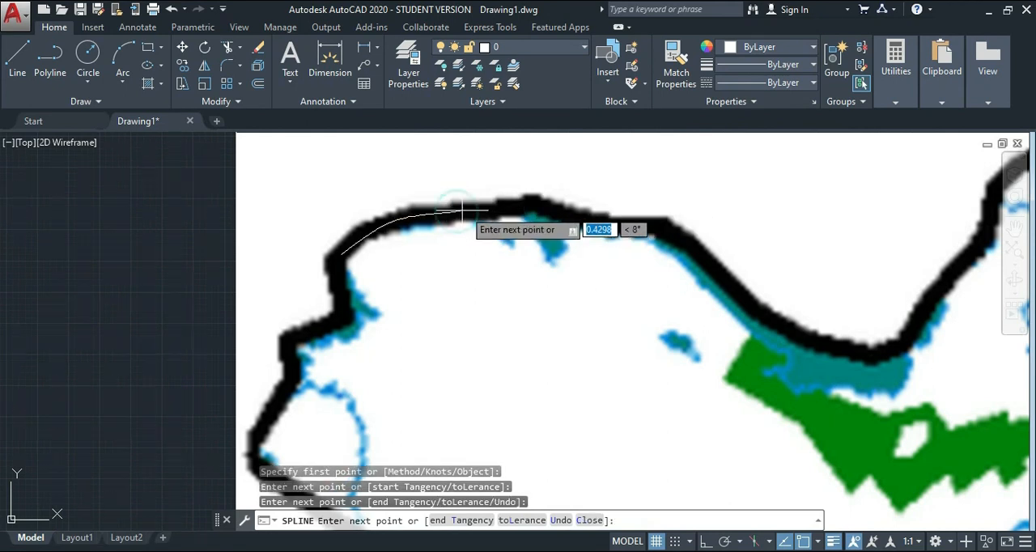
click(538, 207)
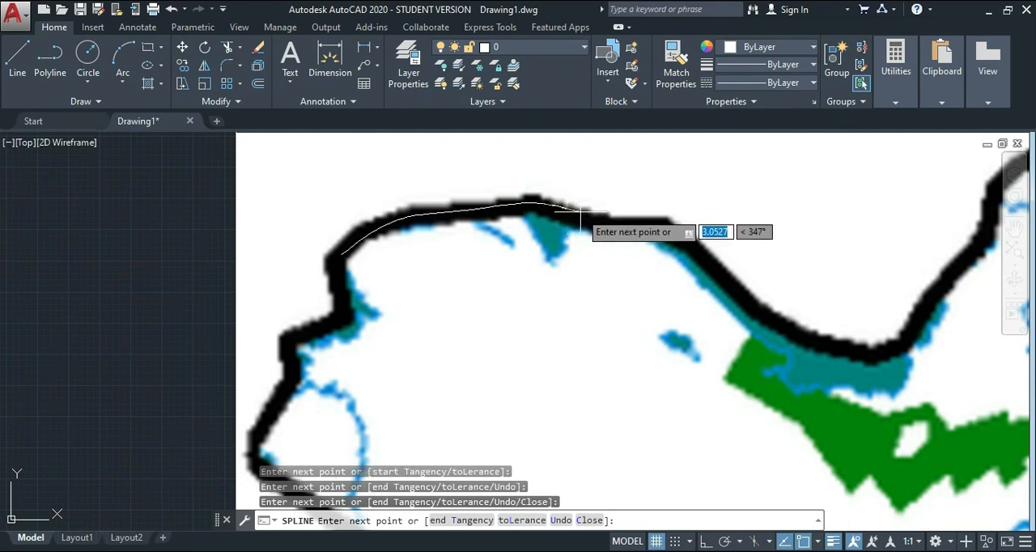
click(670, 232)
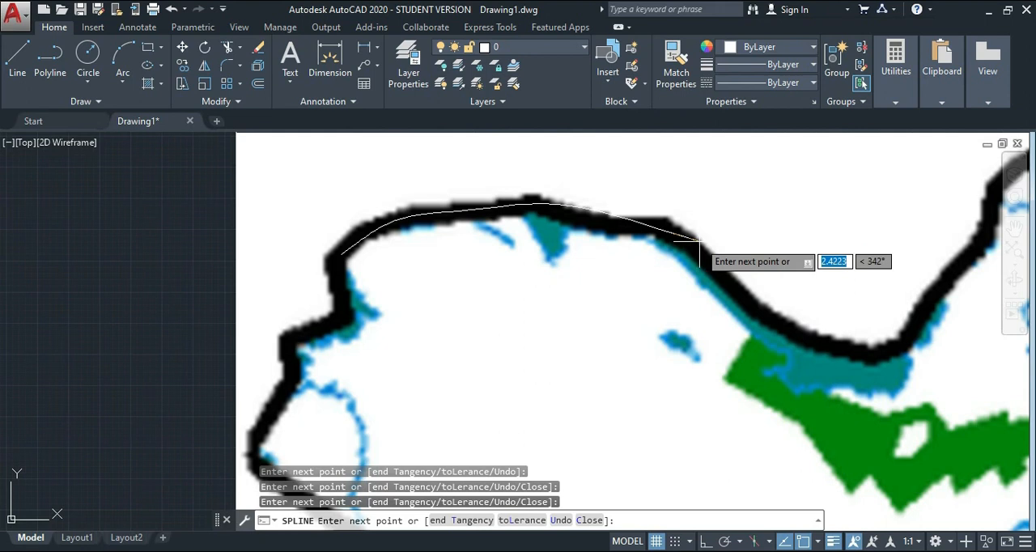
key(Return)
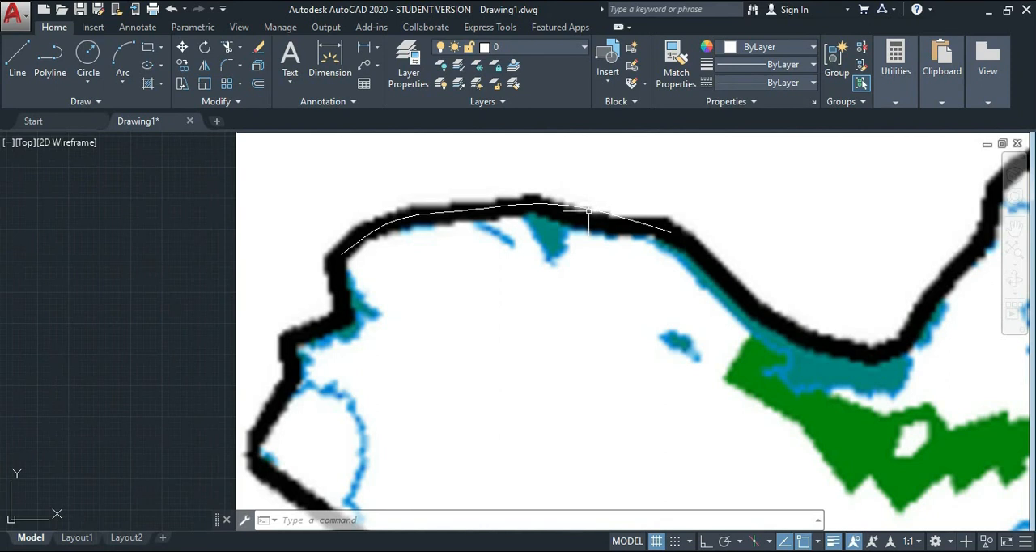
Set the colour of the boundary spline to yellow 248,215,49.
mouse_move(592, 212)
click(280, 173)
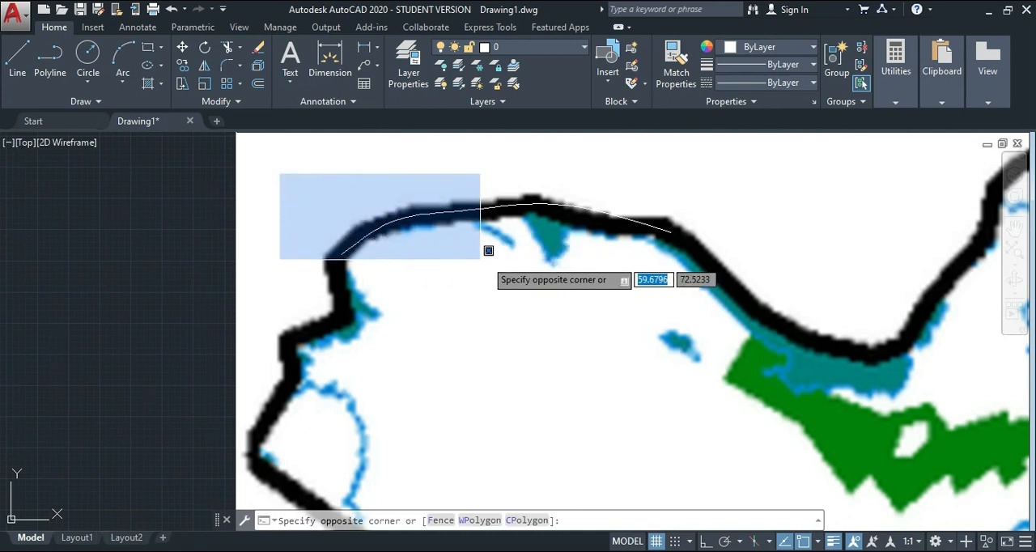
click(675, 292)
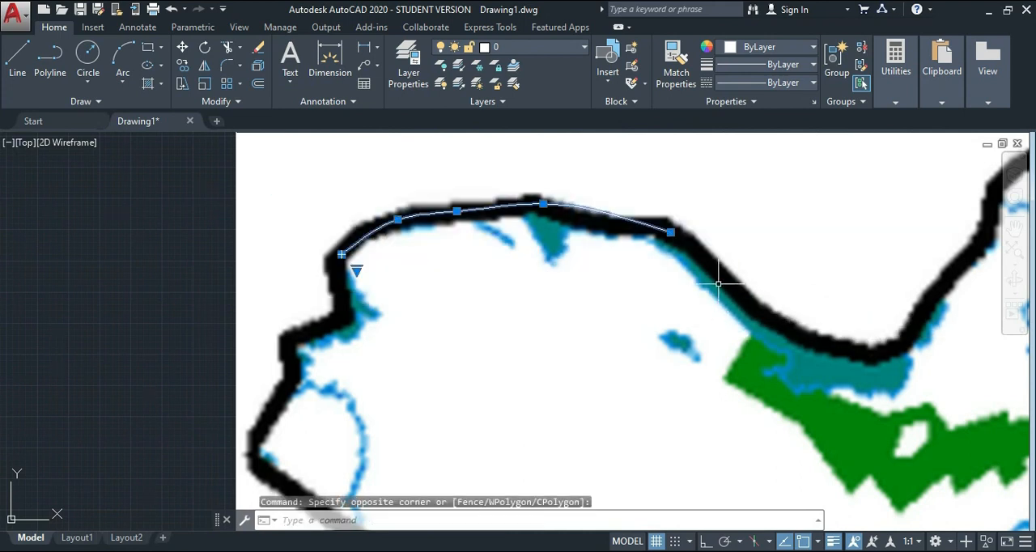
click(745, 49)
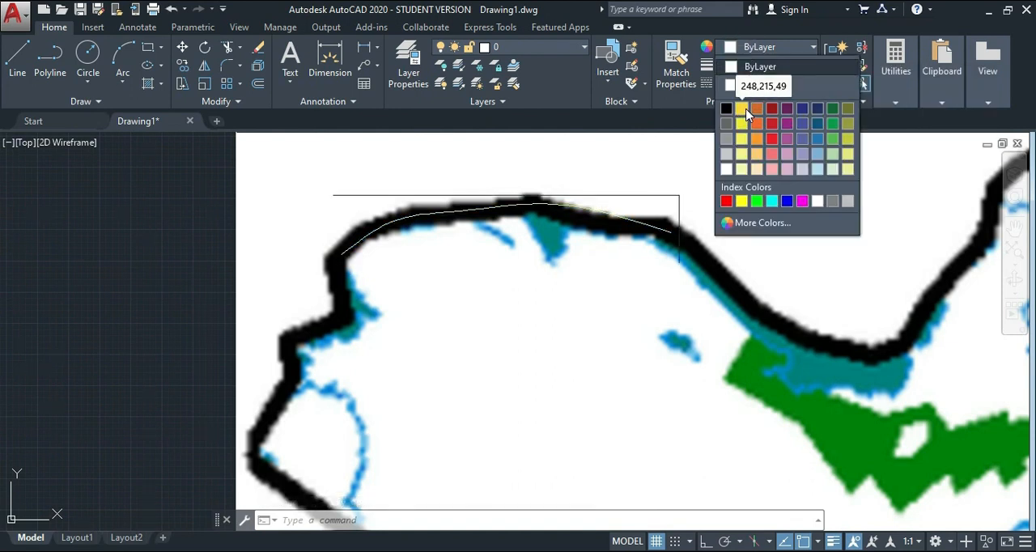
click(742, 111)
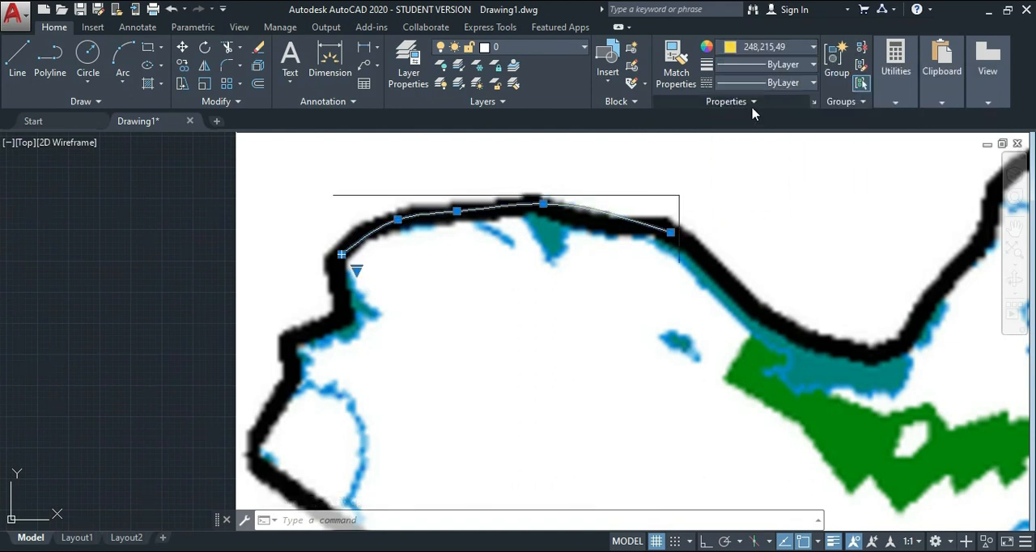
Set the boundary spline's lineweight to 0.40 mm and check the LineWeight entry in the status bar customization list.
click(771, 65)
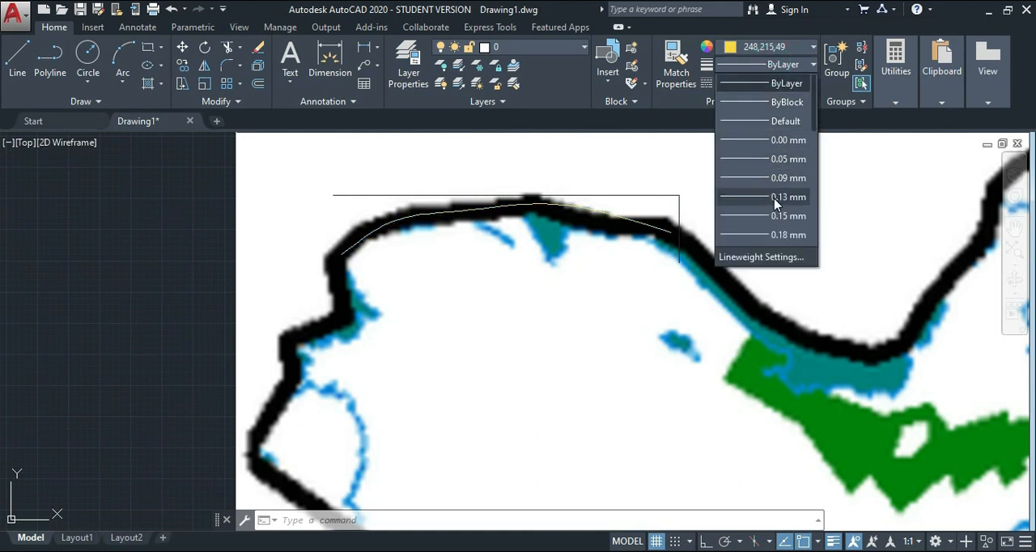
scroll(774, 202, down, 1)
scroll(774, 207, down, 2)
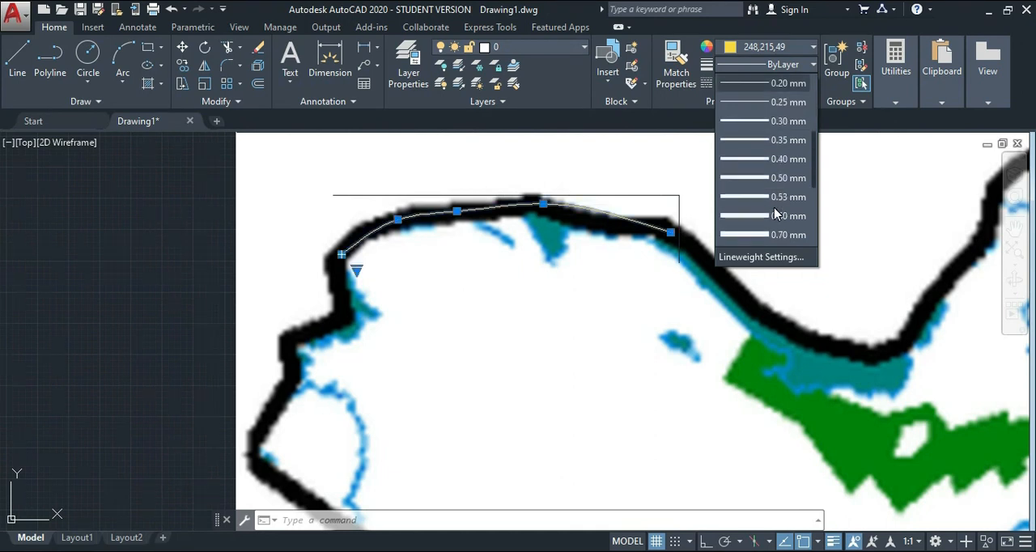
click(765, 162)
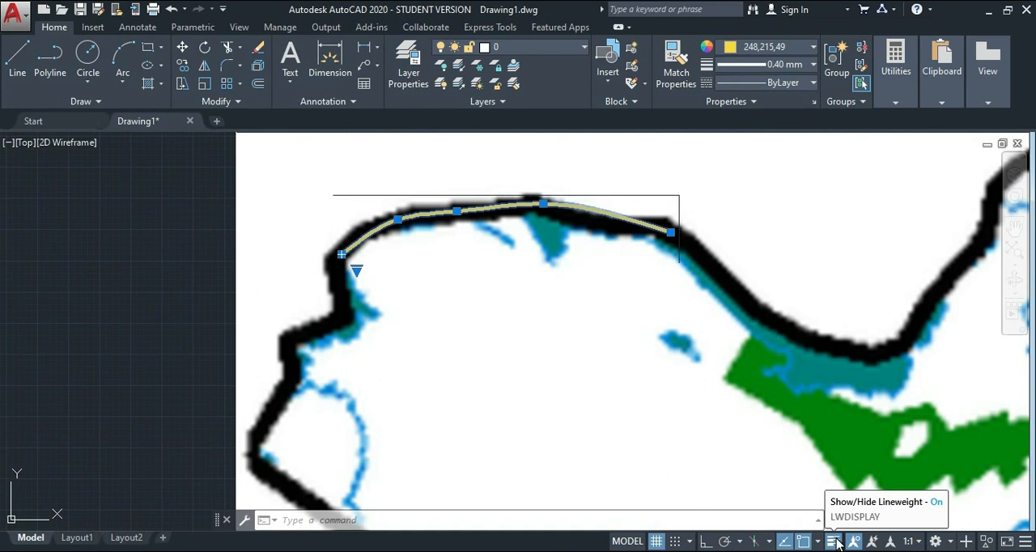
click(1023, 542)
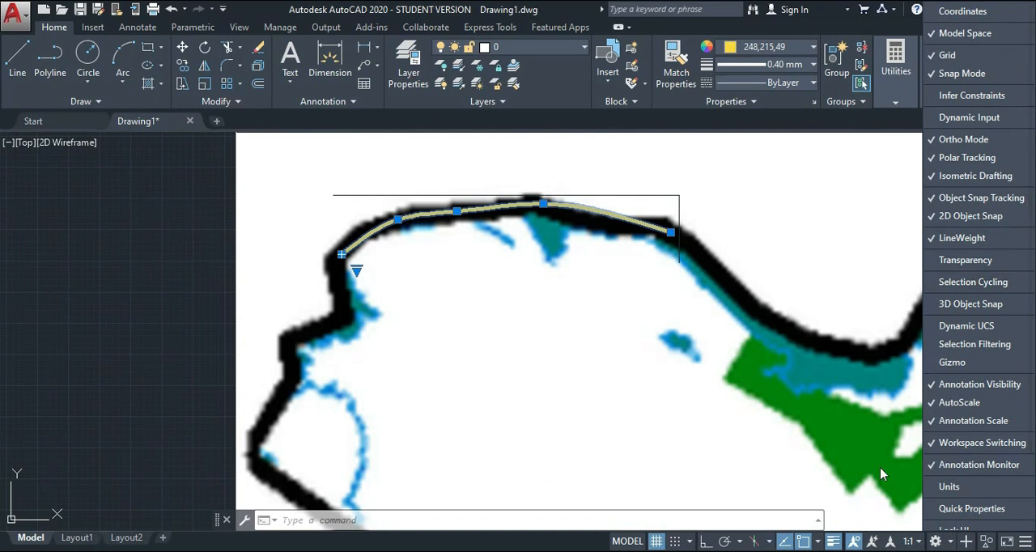
click(1026, 543)
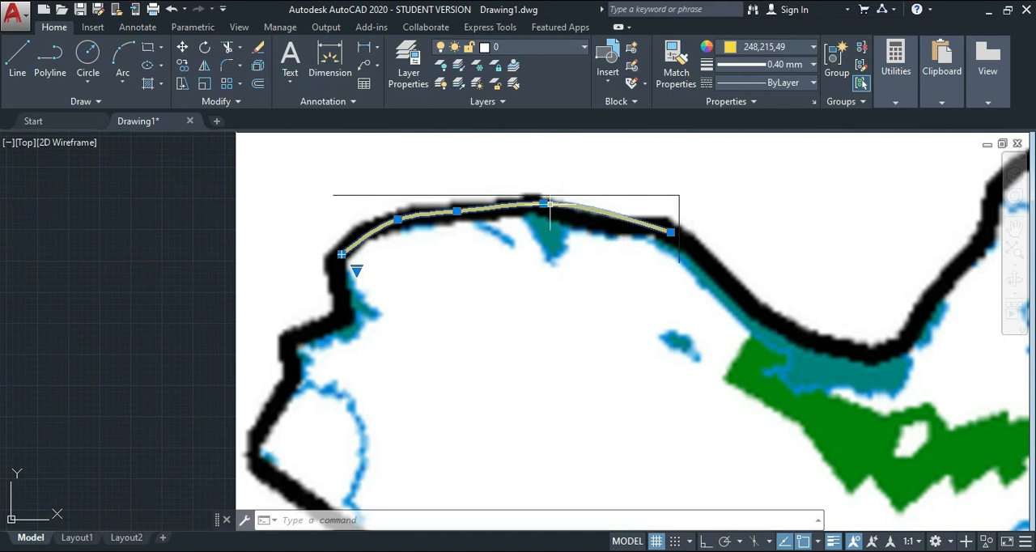
mouse_move(544, 206)
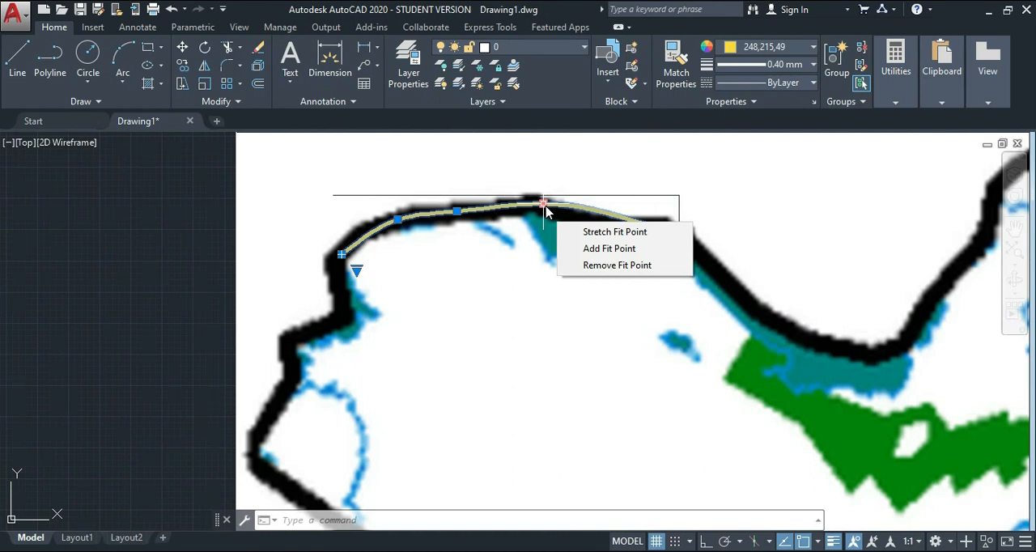
mouse_move(543, 205)
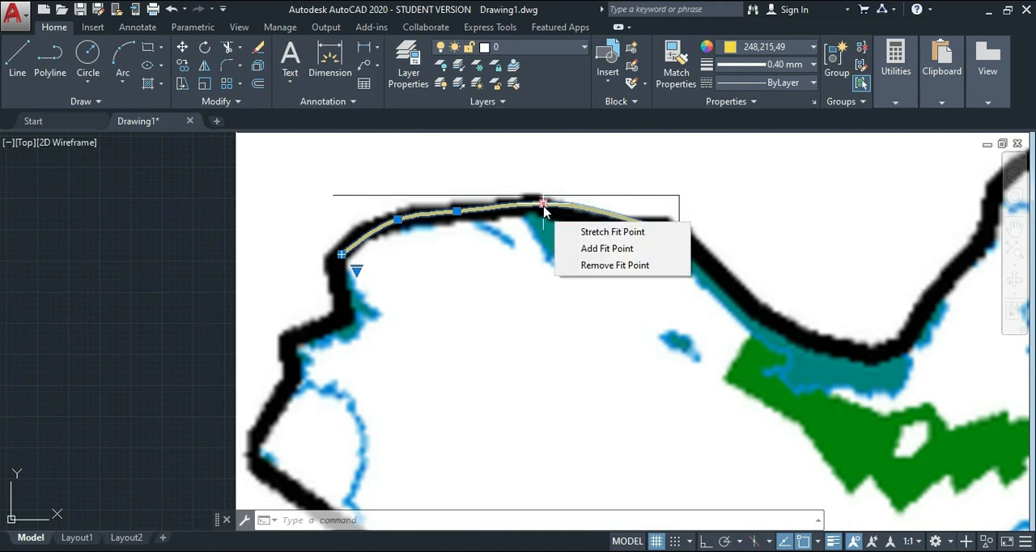
click(588, 234)
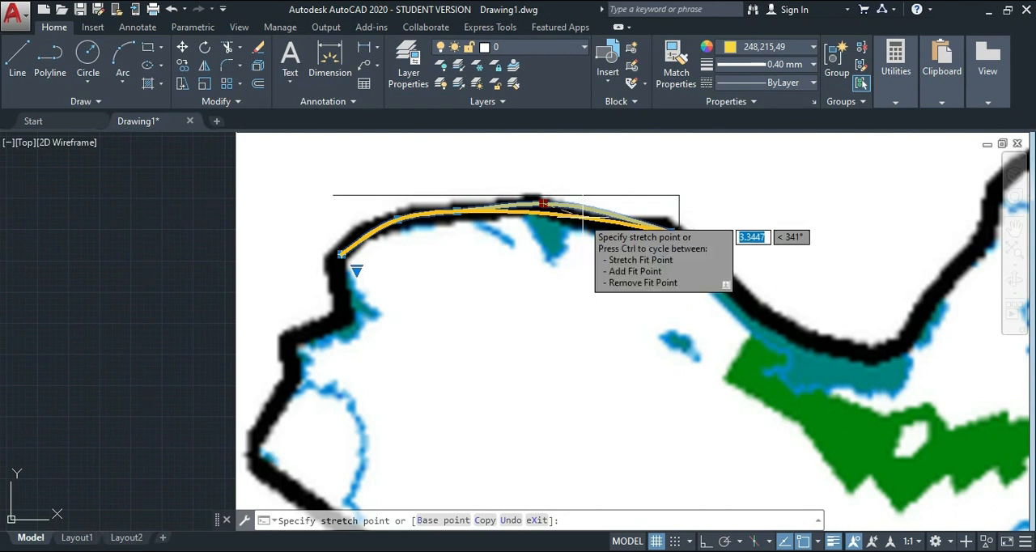
key(Escape)
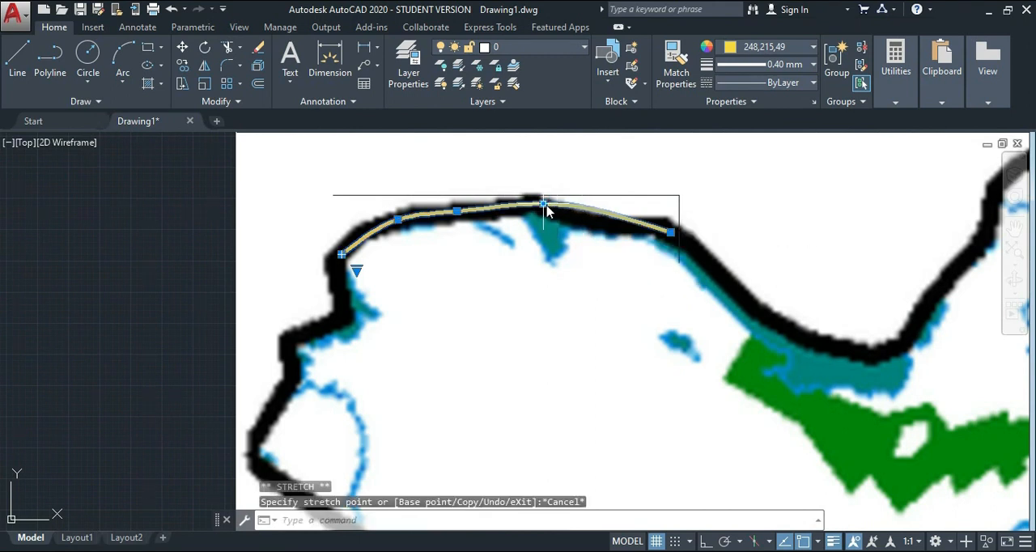
Add a fit point after the spline's peak point, placing it on the black boundary before the spline's end.
click(603, 248)
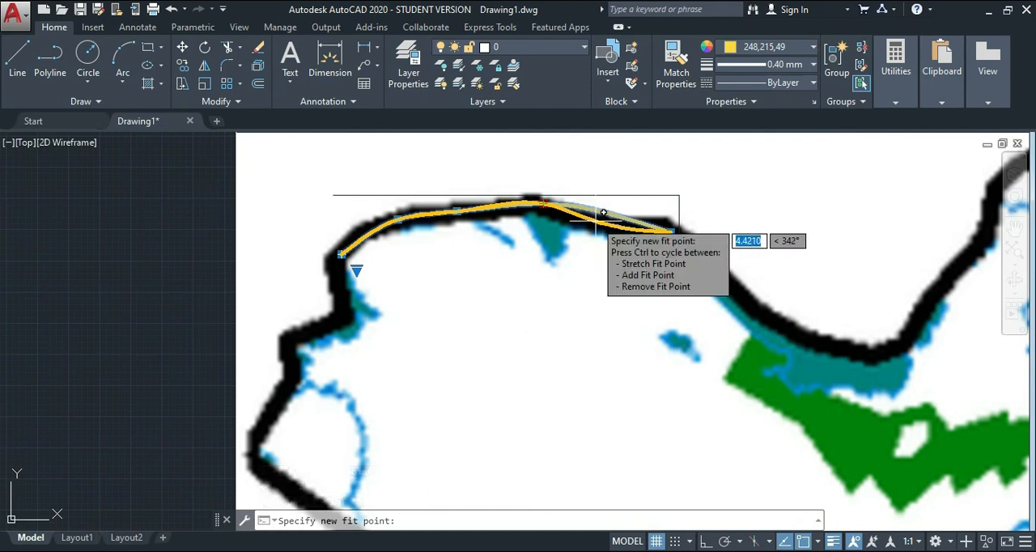
click(596, 220)
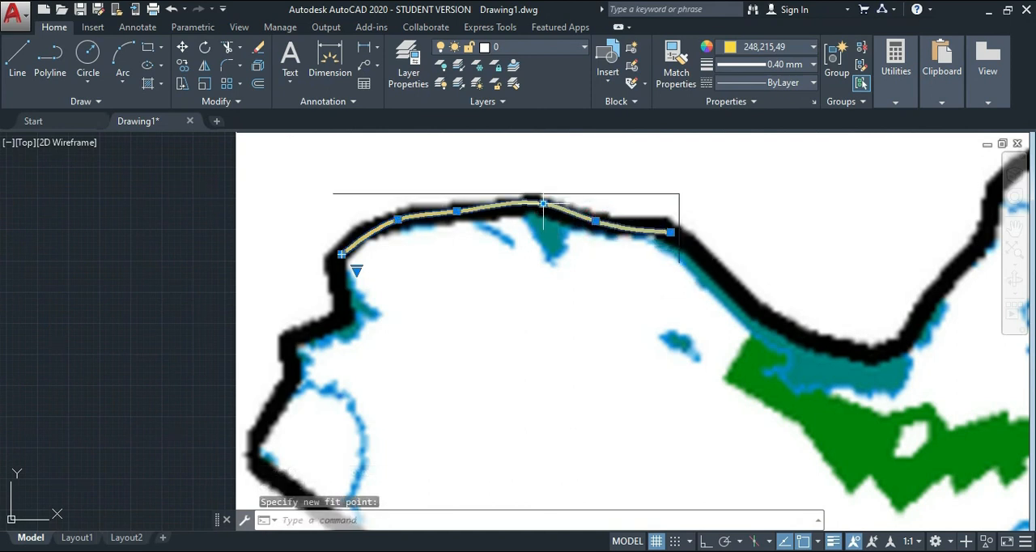
mouse_move(543, 203)
click(663, 232)
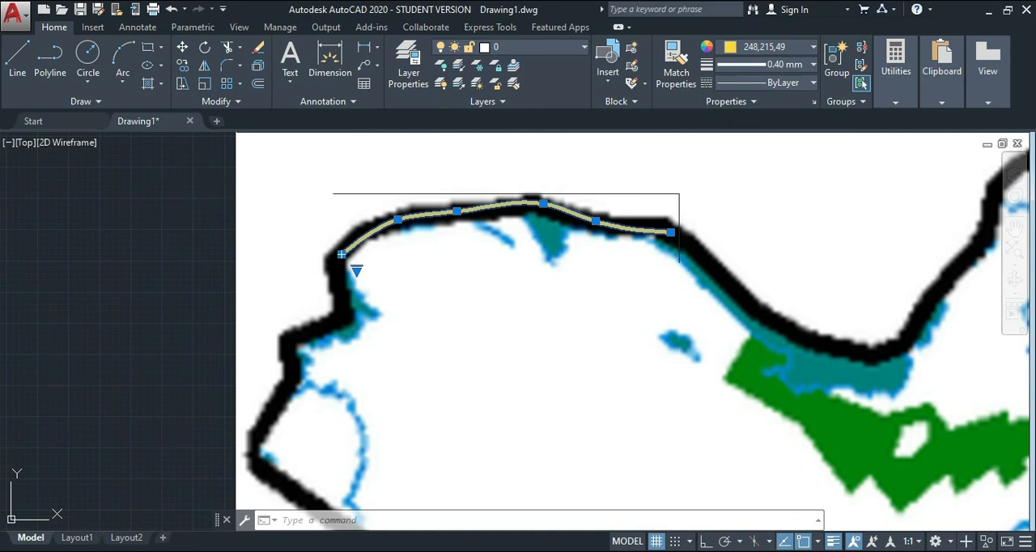
Draw a control-vertex spline with five points along the map's lower-left black boundary, starting near the western corner and ending just past the small notch.
scroll(454, 217, down, 2)
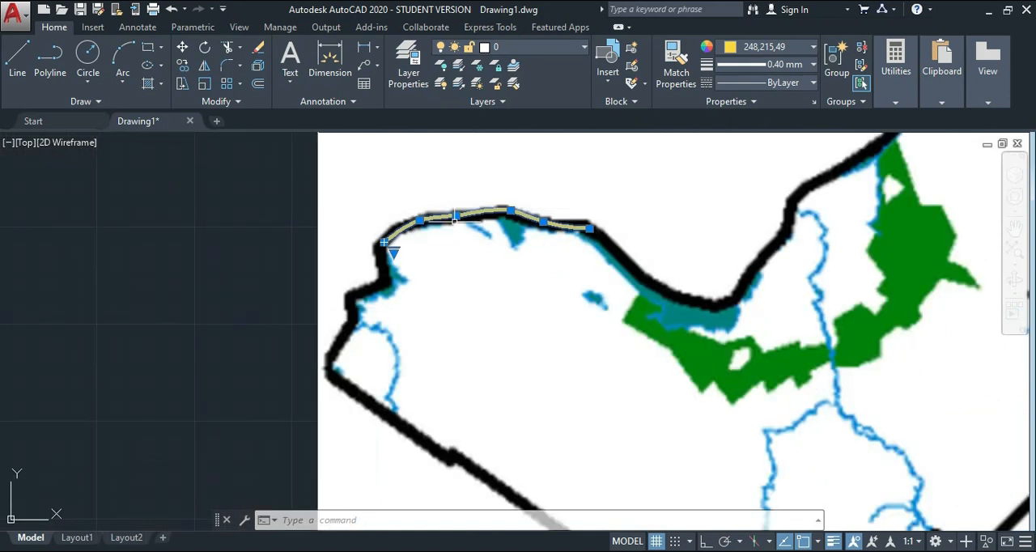
click(84, 102)
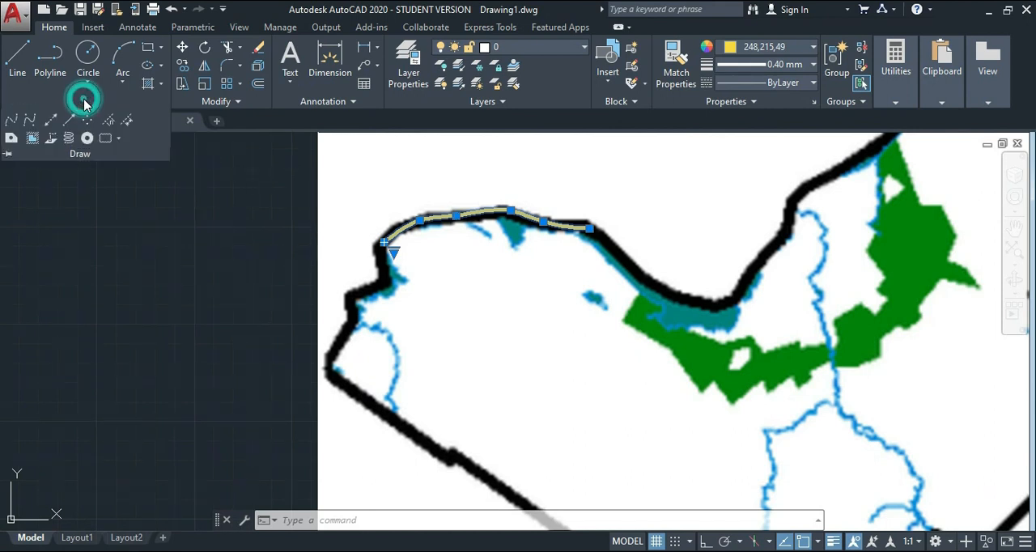
click(28, 121)
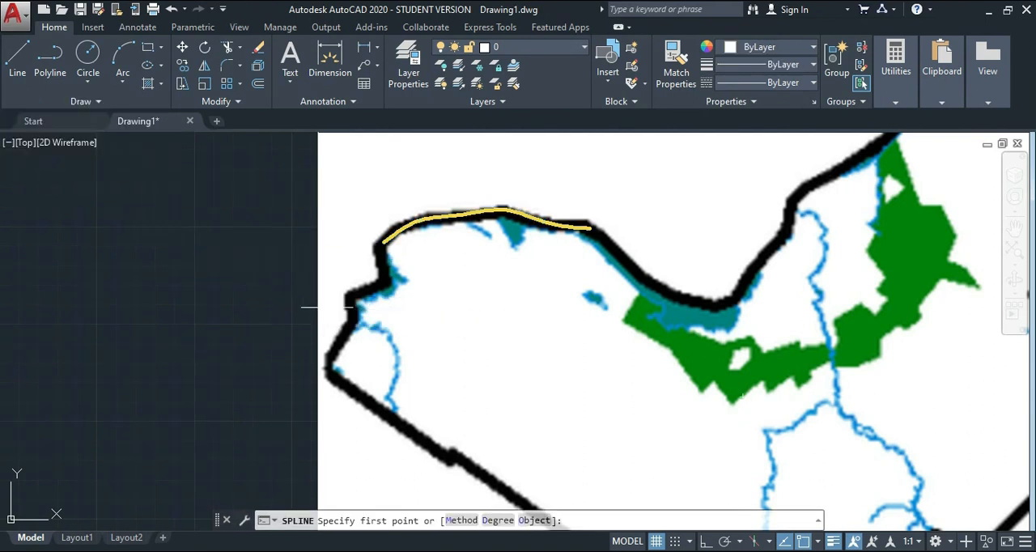
scroll(515, 398, down, 2)
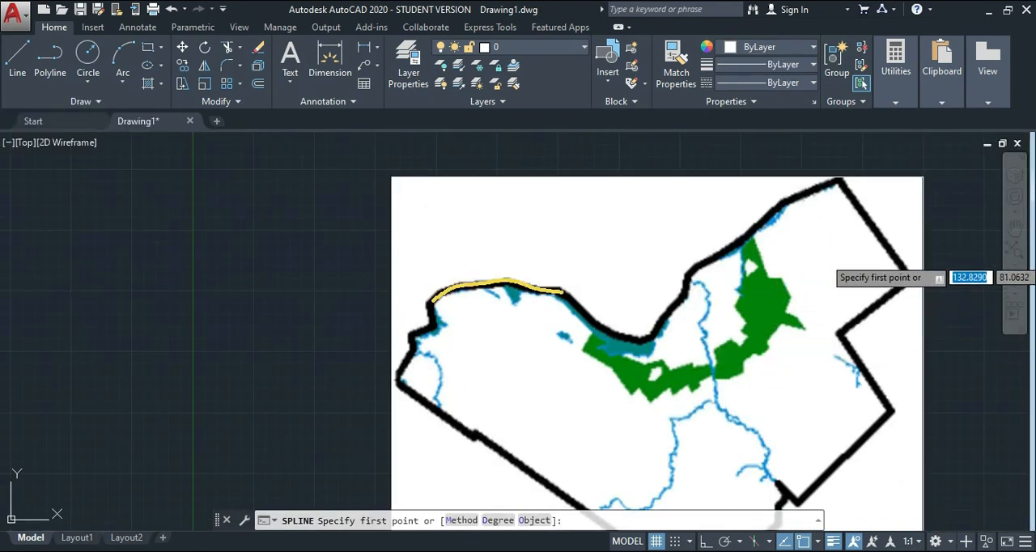
click(1015, 230)
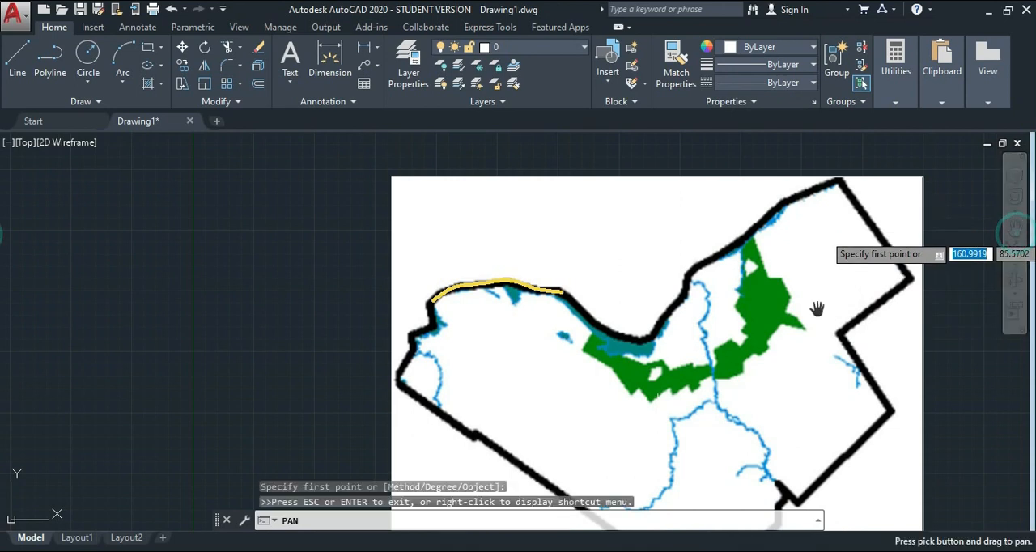
drag(731, 357, 604, 235)
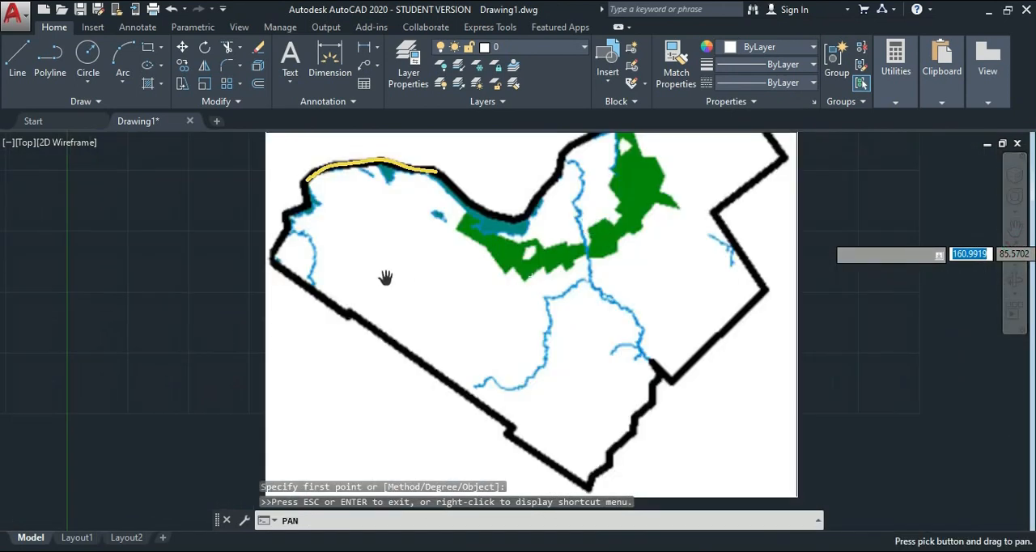
key(Escape)
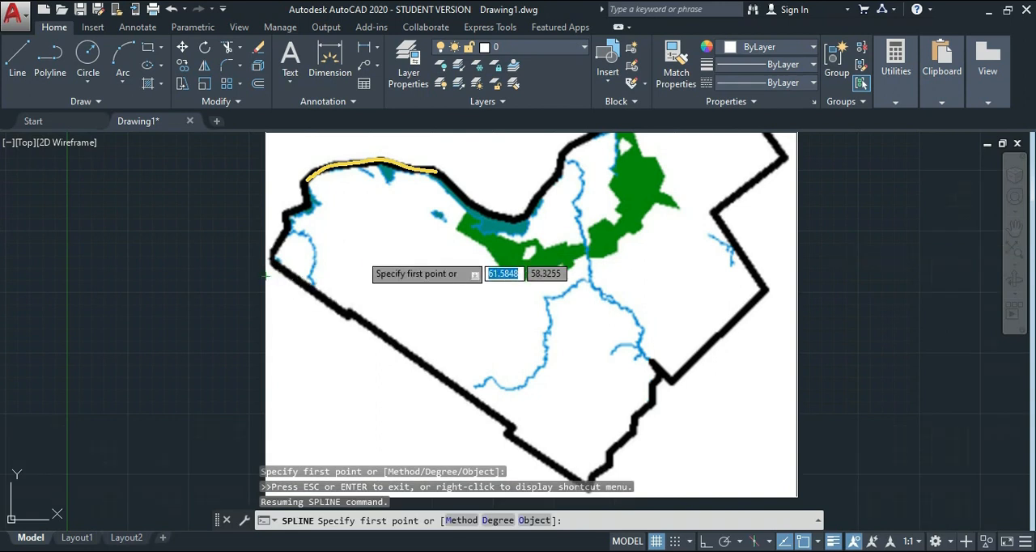
scroll(293, 284, up, 5)
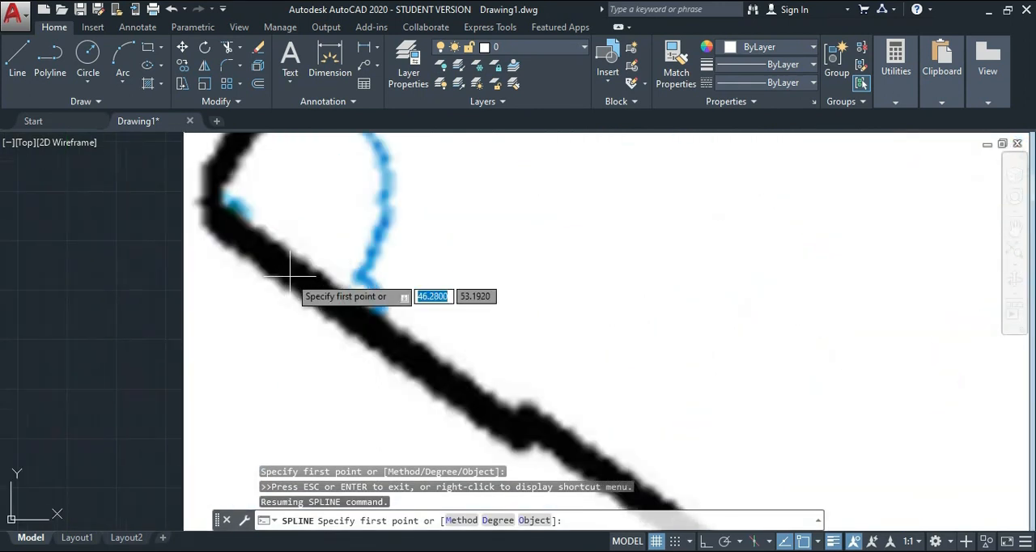
click(277, 260)
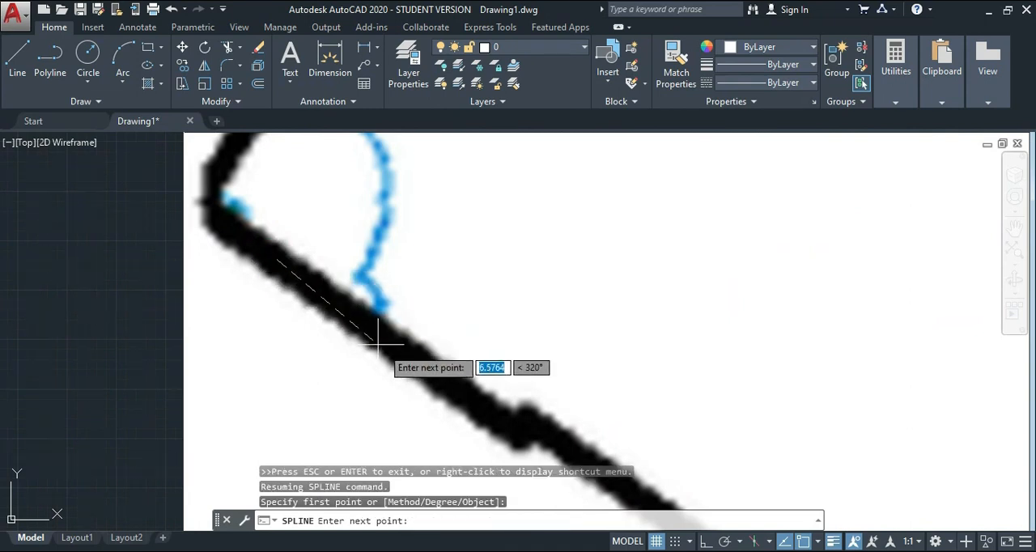
click(477, 398)
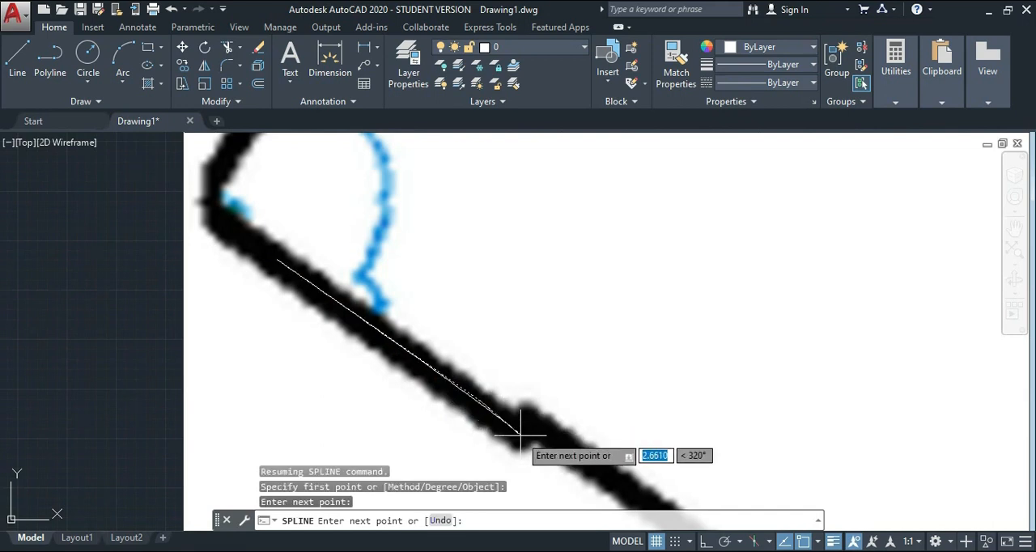
click(509, 426)
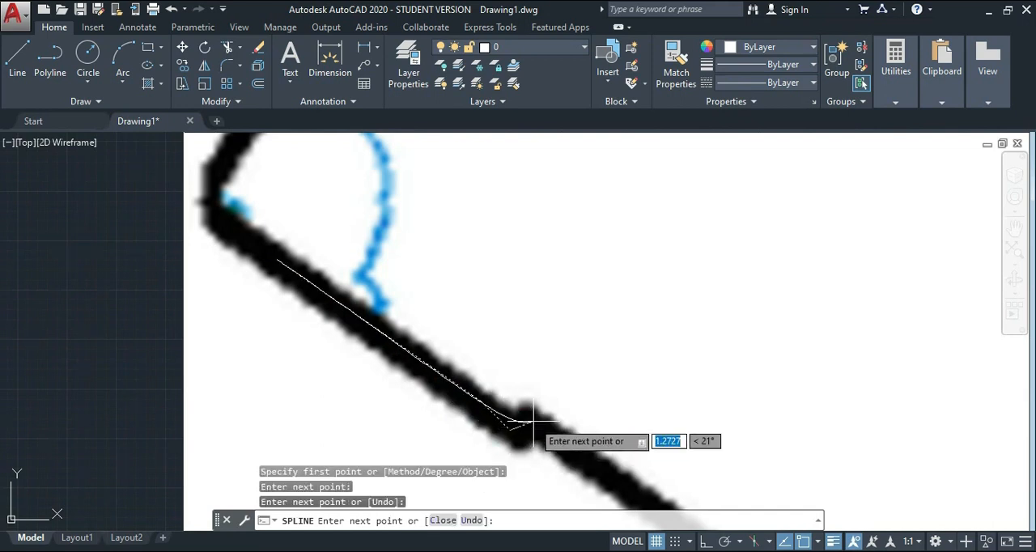
click(533, 421)
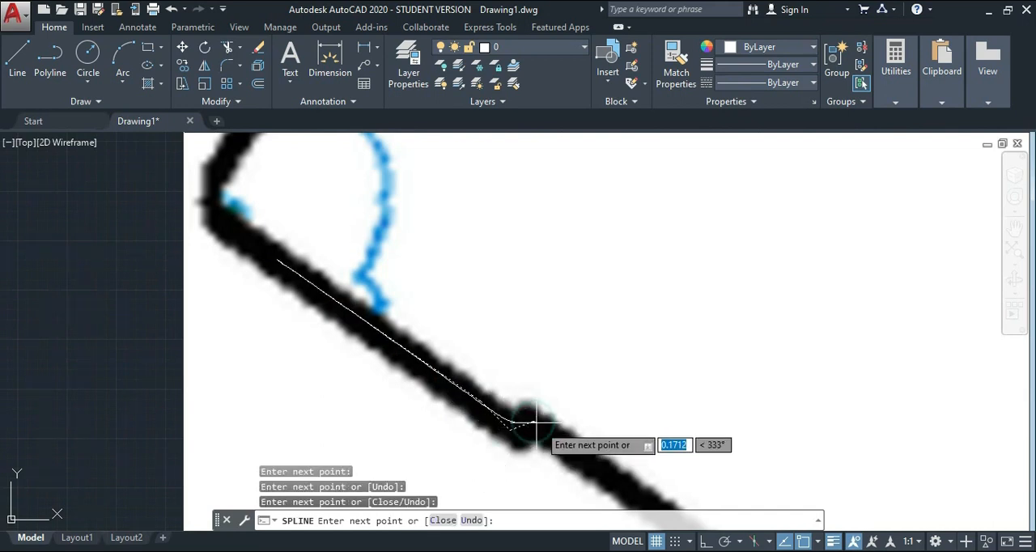
click(612, 478)
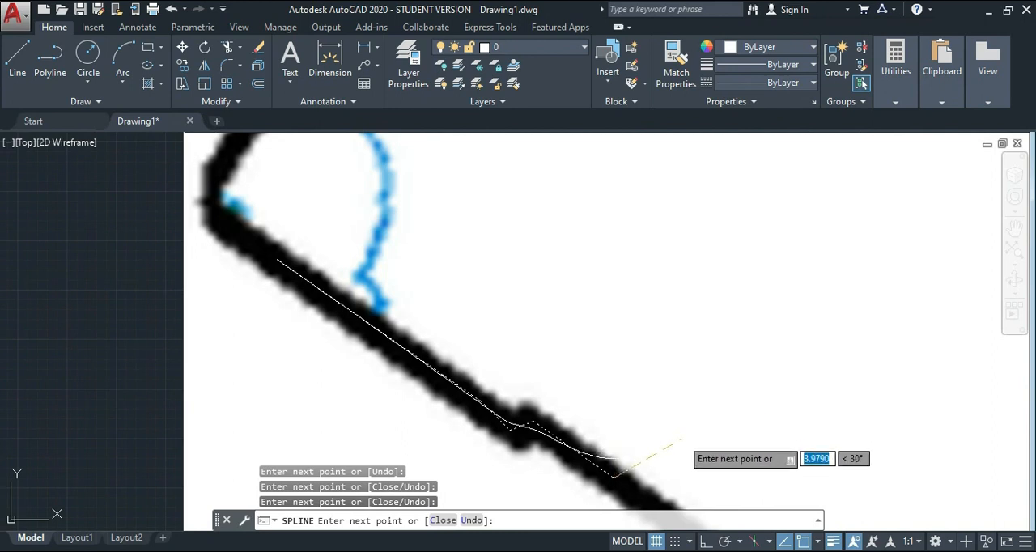
key(Return)
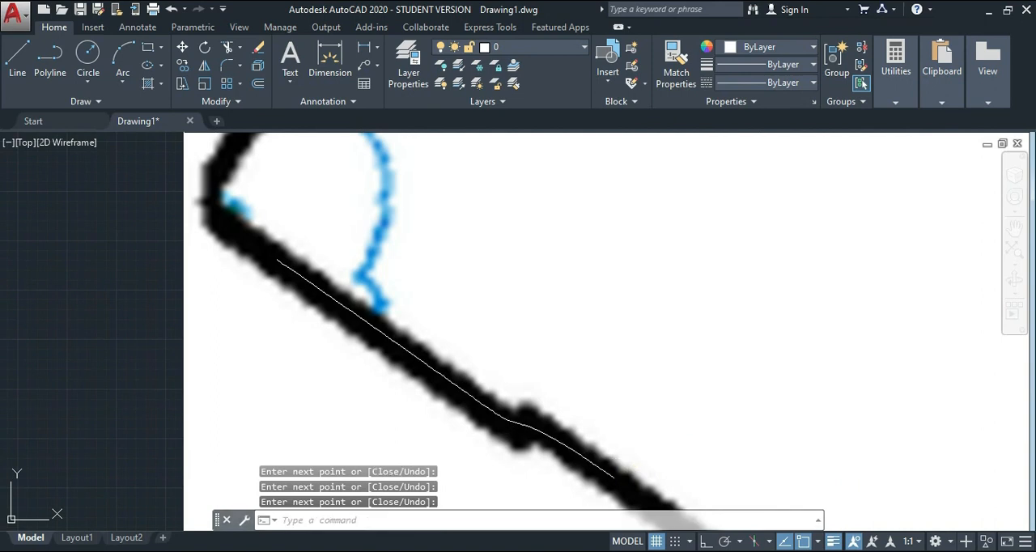
Set the colour of the new lower-left boundary spline to yellow 248,215,49.
scroll(551, 419, down, 1)
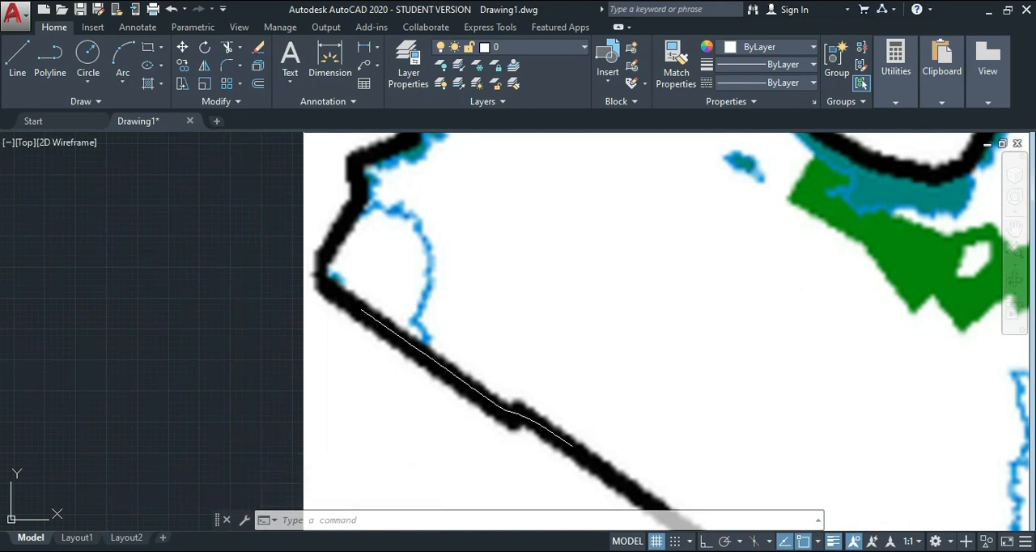
scroll(536, 272, up, 2)
scroll(582, 260, down, 2)
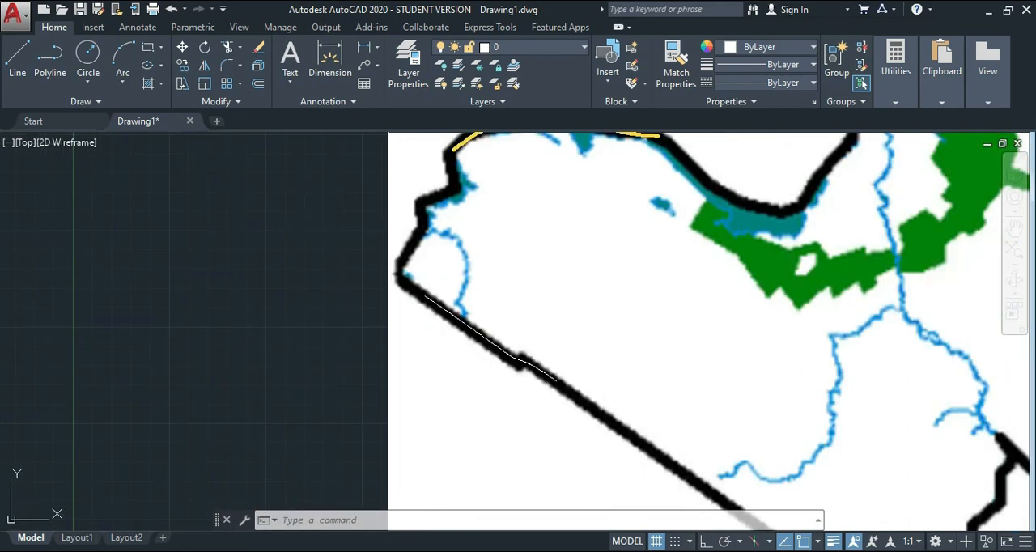
click(419, 270)
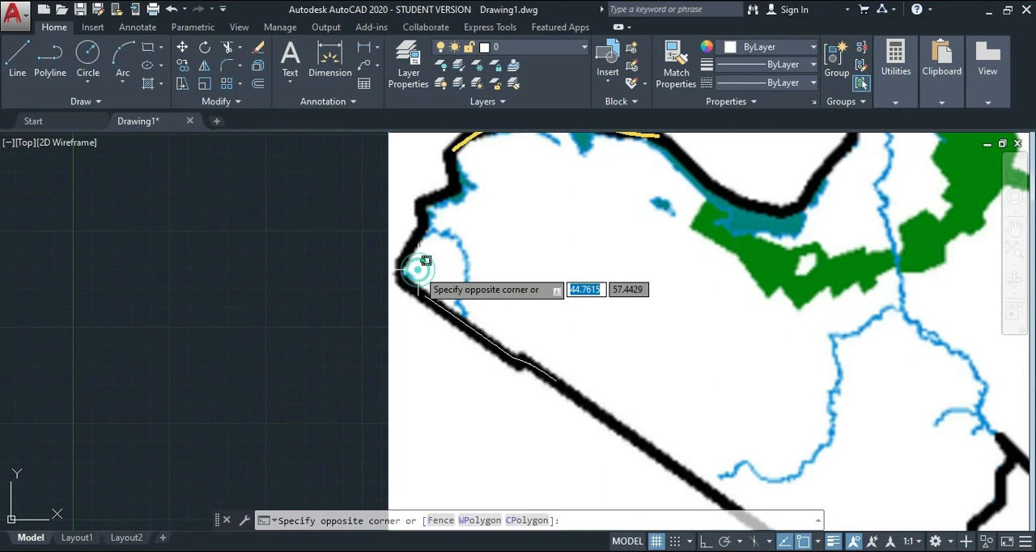
click(607, 428)
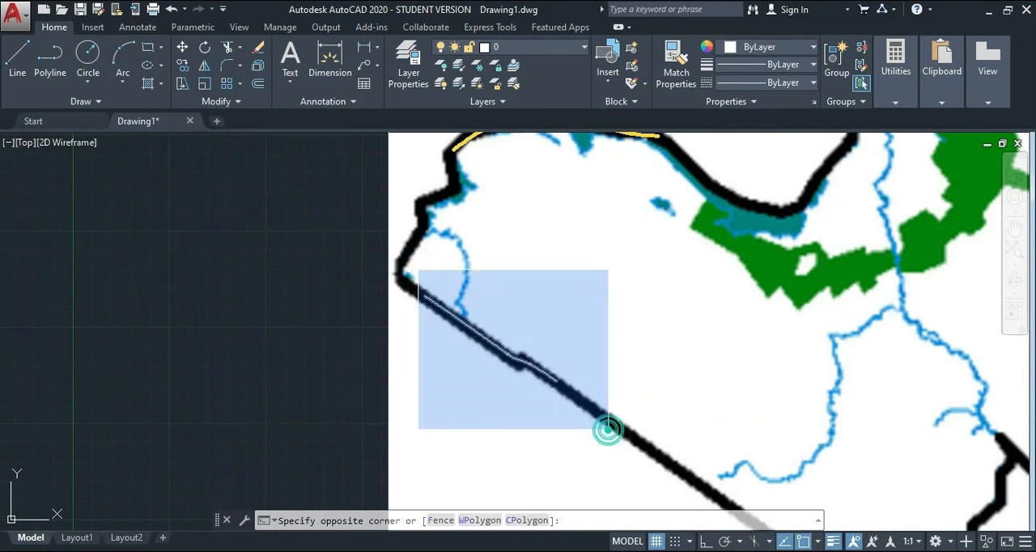
click(764, 49)
click(740, 113)
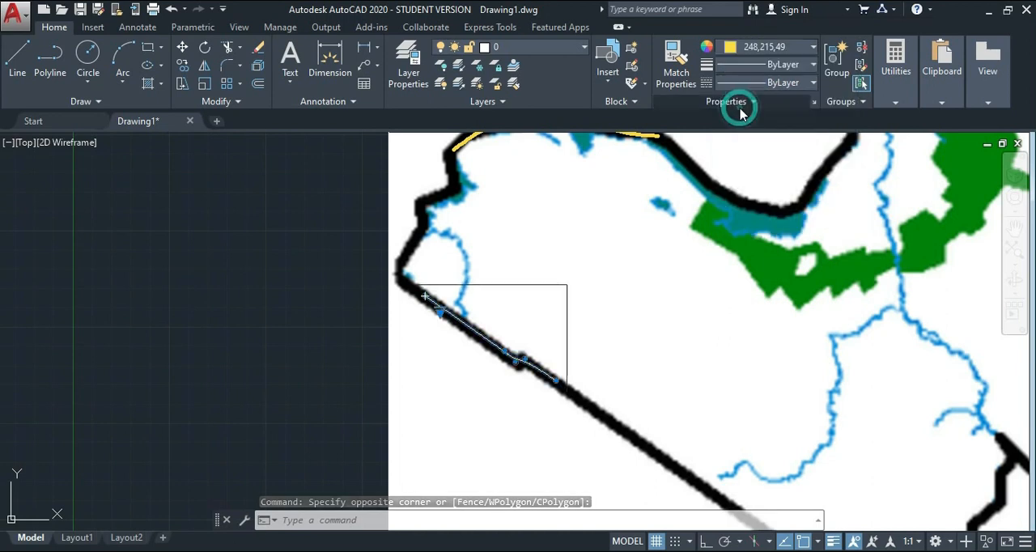
Set the lower-left spline's lineweight to 0.30 mm.
click(780, 64)
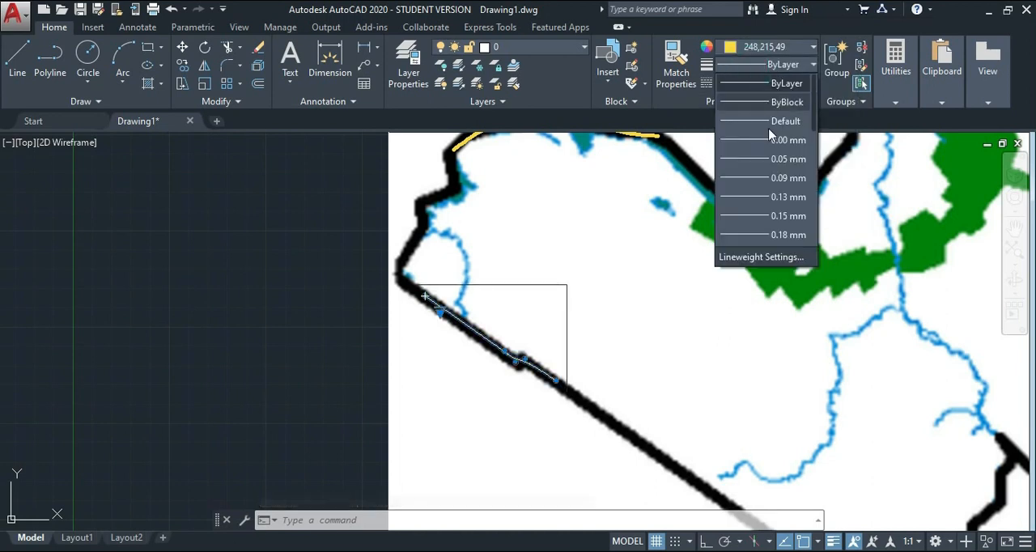
scroll(786, 233, down, 1)
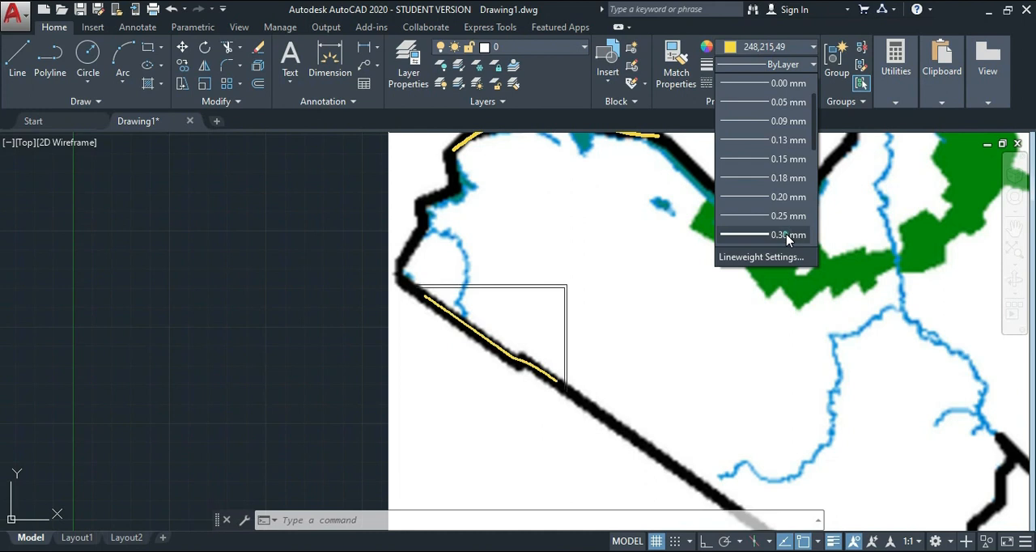
click(787, 234)
Select the upper and lower-left boundary splines to compare the fit points of one with the control vertices of the other.
scroll(464, 352, up, 3)
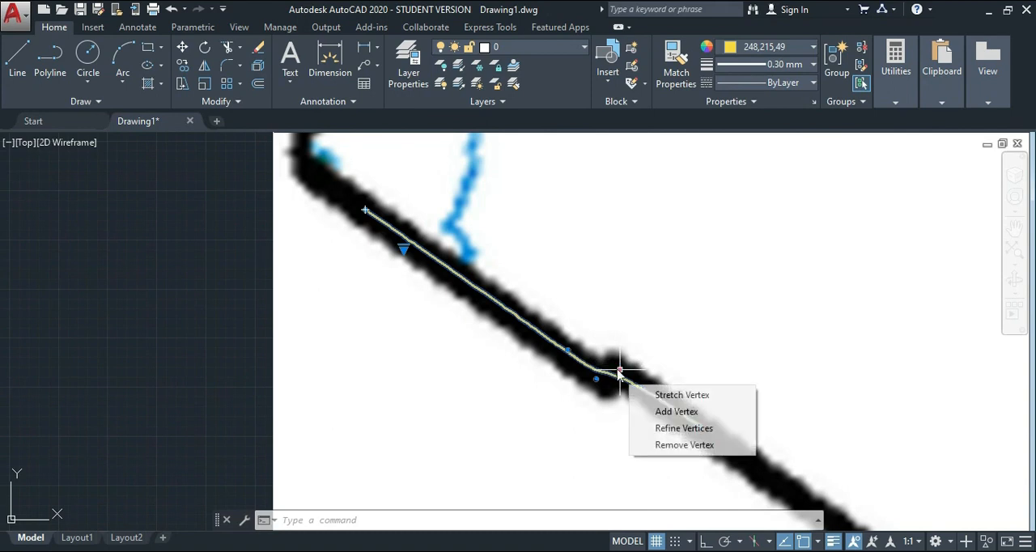
scroll(601, 260, down, 3)
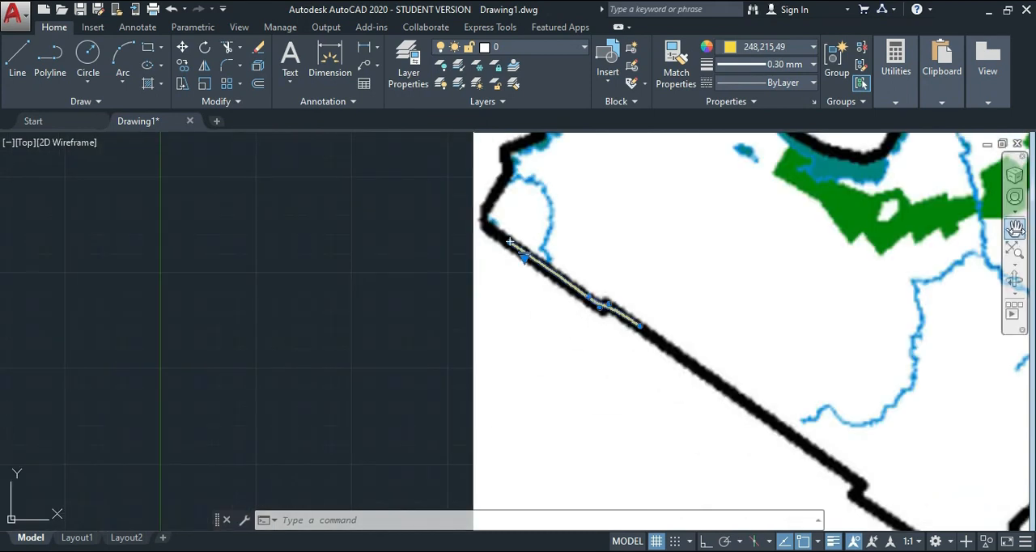
click(1013, 230)
drag(730, 273, 569, 346)
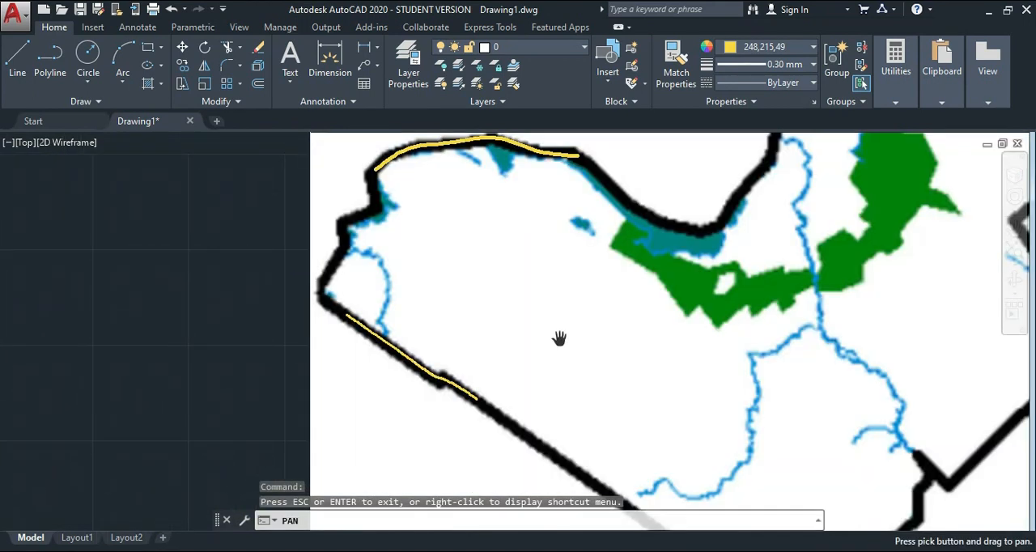
key(Escape)
click(465, 141)
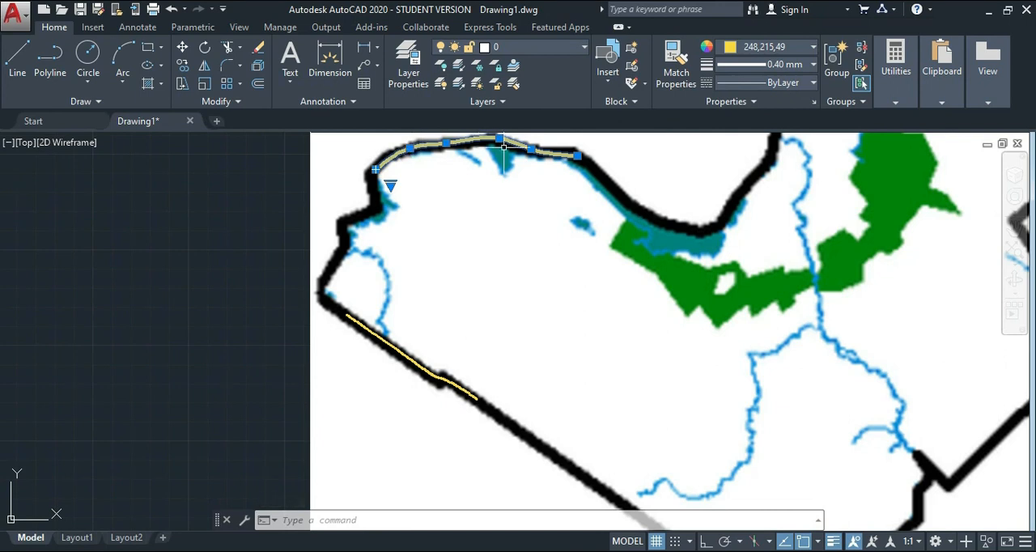
click(406, 354)
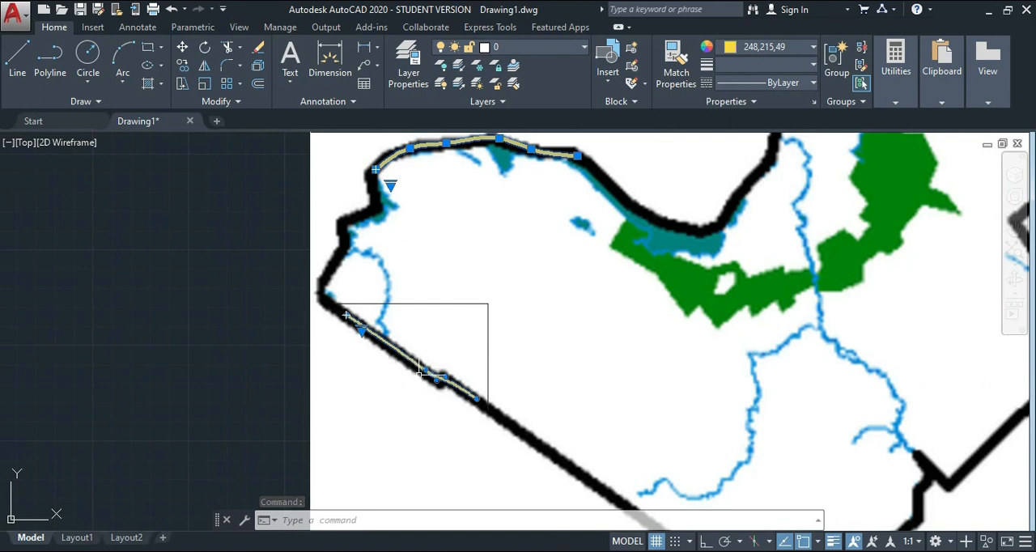
Stretch the lower-left spline's control vertex at the notch's lower corner to just below the boundary, about 2.2 units at 302°.
scroll(420, 372, up, 2)
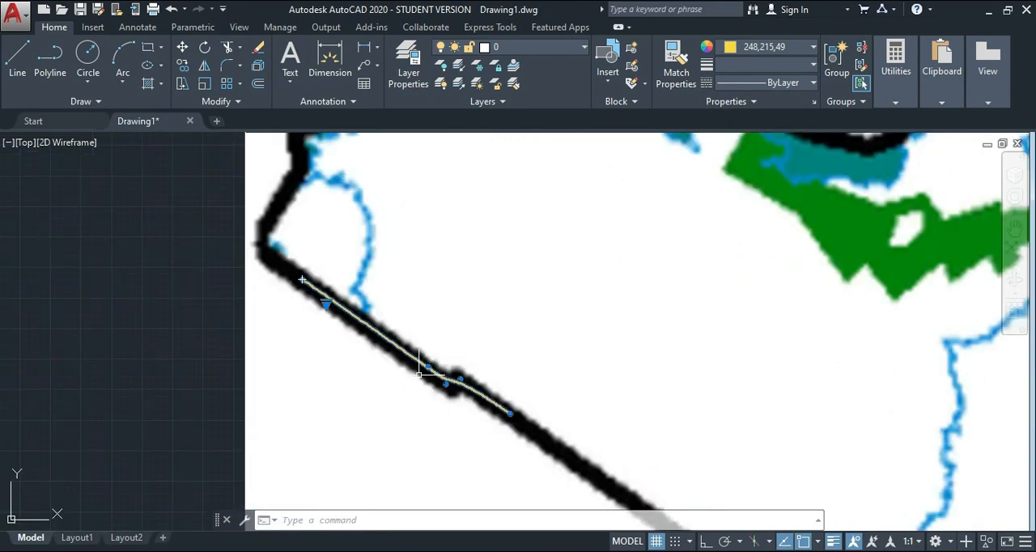
scroll(419, 373, up, 4)
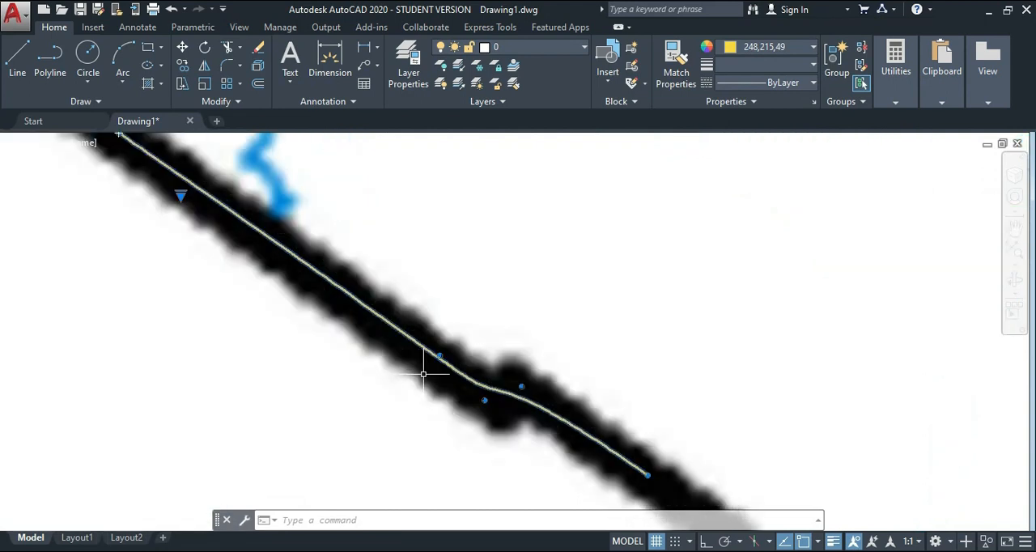
mouse_move(484, 400)
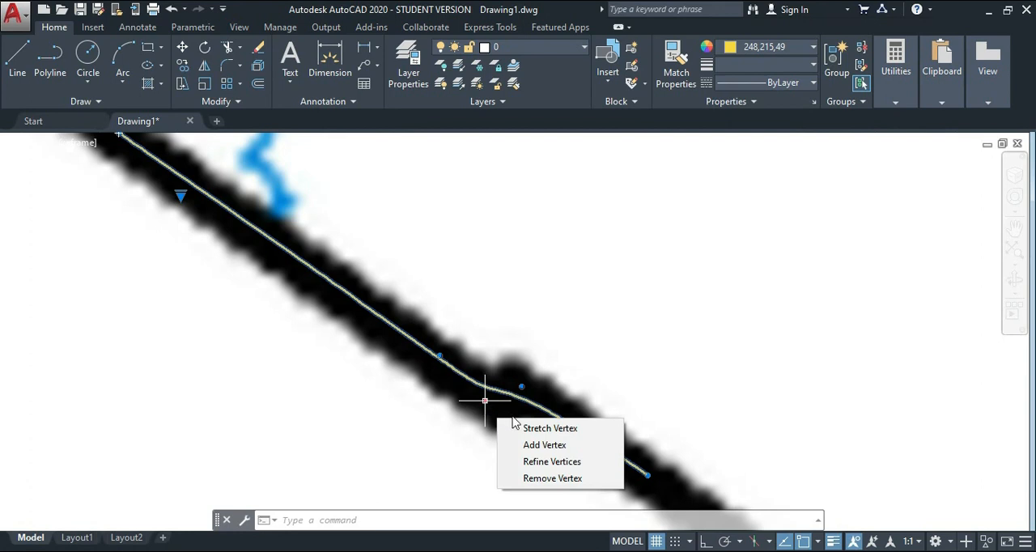
click(538, 428)
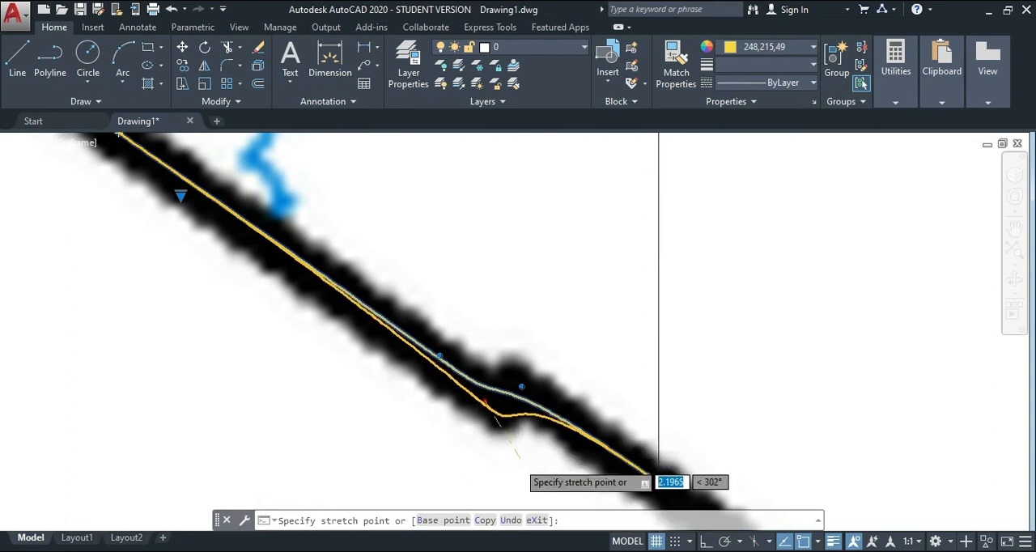
click(518, 462)
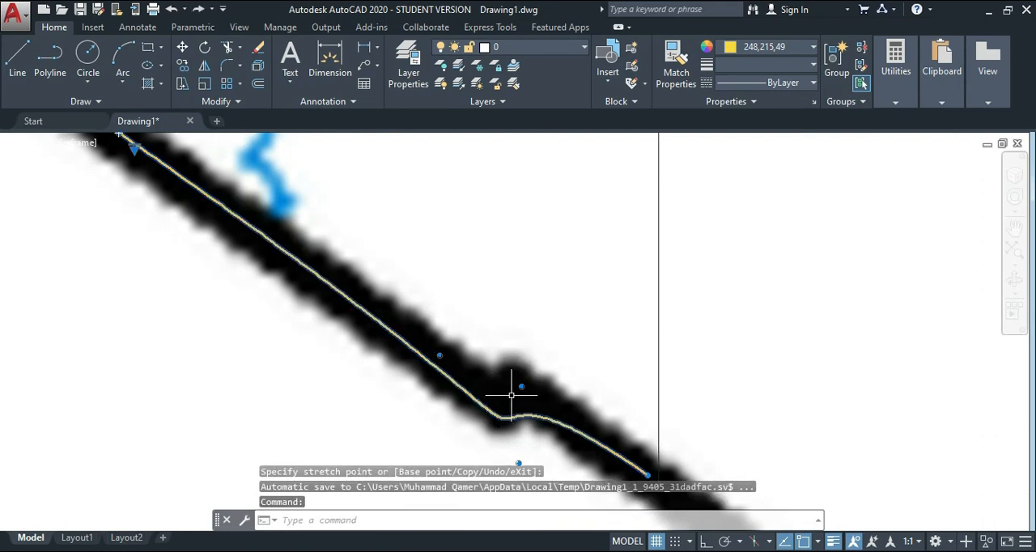
Stretch the spline's next control vertex slightly up and left onto the notch's upper bump.
mouse_move(523, 388)
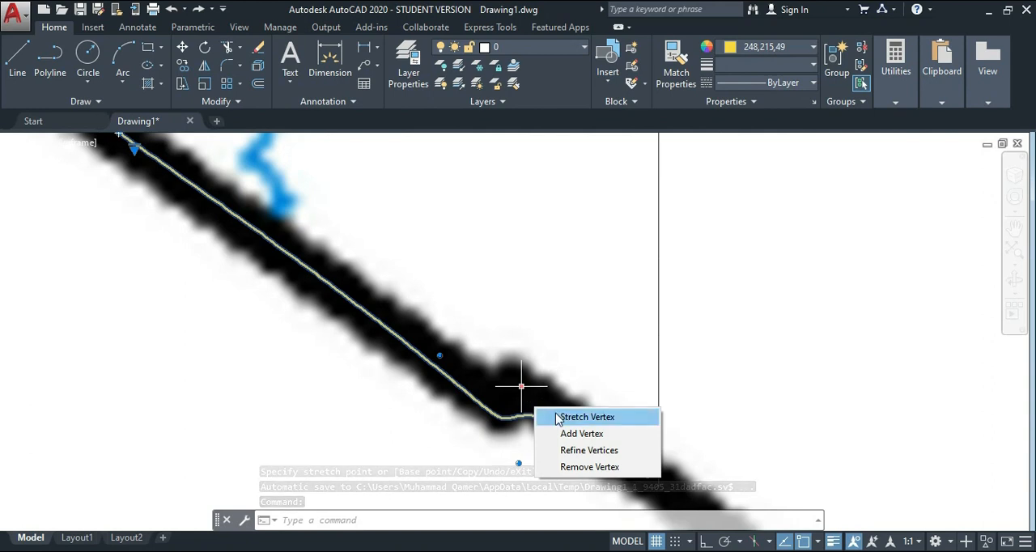
click(541, 417)
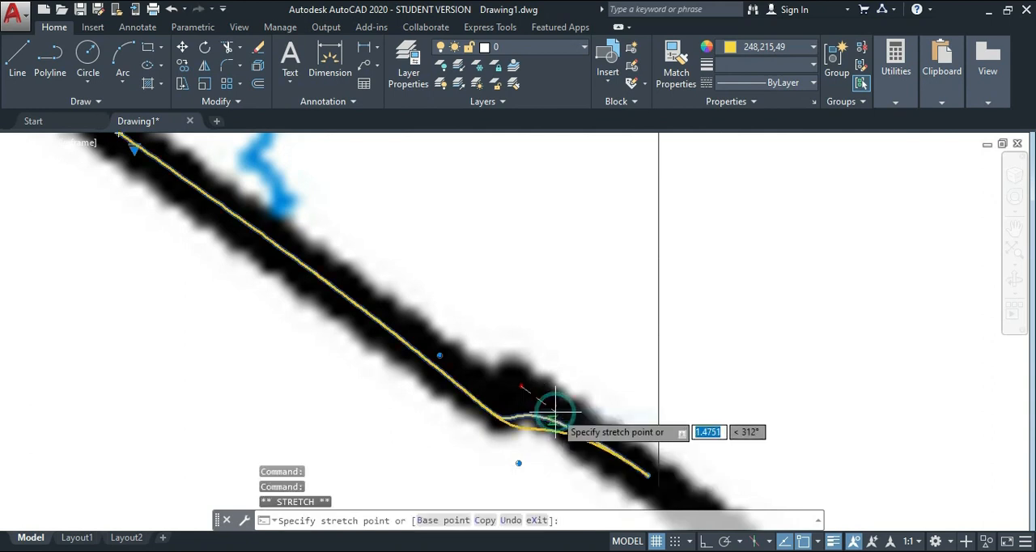
click(513, 375)
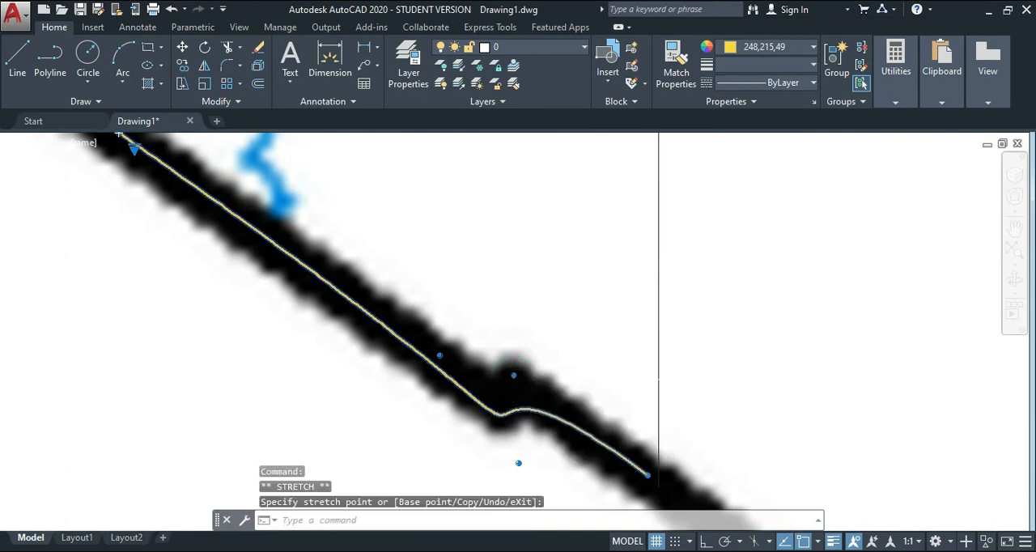
scroll(522, 398, down, 1)
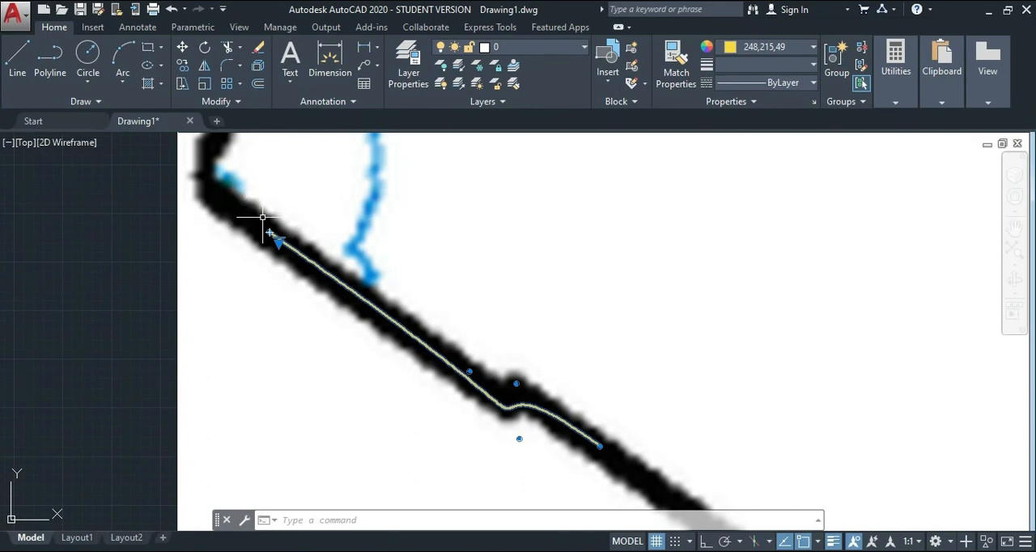
Switch the selected lower-left spline from control-vertex display to Fit points.
scroll(262, 217, up, 5)
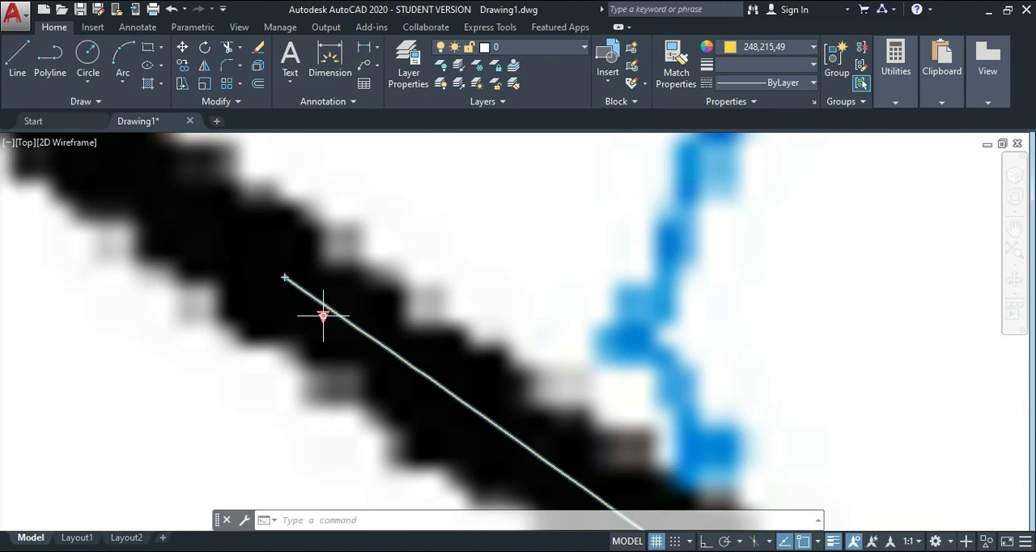
mouse_move(322, 315)
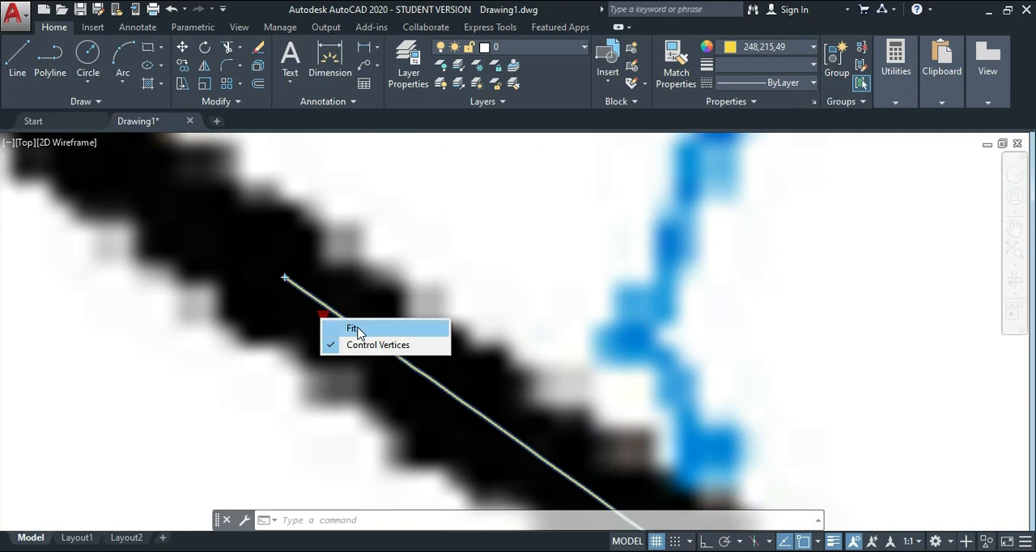
click(353, 330)
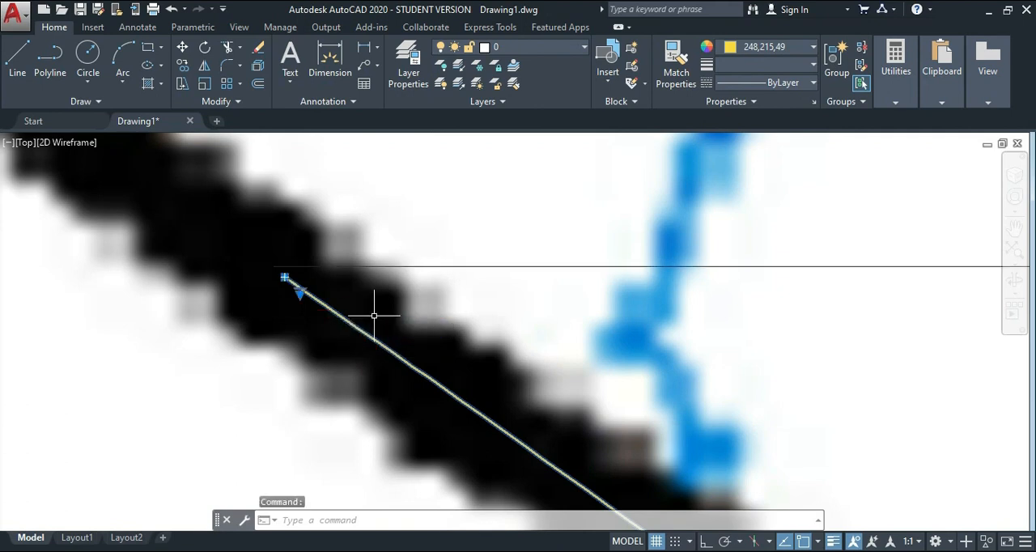
scroll(374, 315, down, 6)
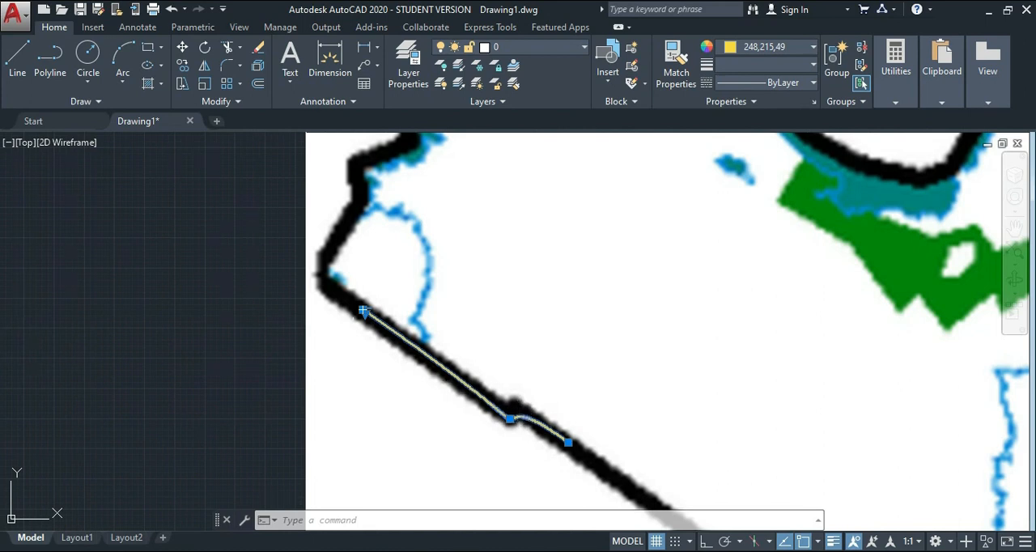
Switch the upper boundary spline from Fit points to Control Vertices display.
scroll(353, 342, up, 4)
scroll(353, 343, down, 6)
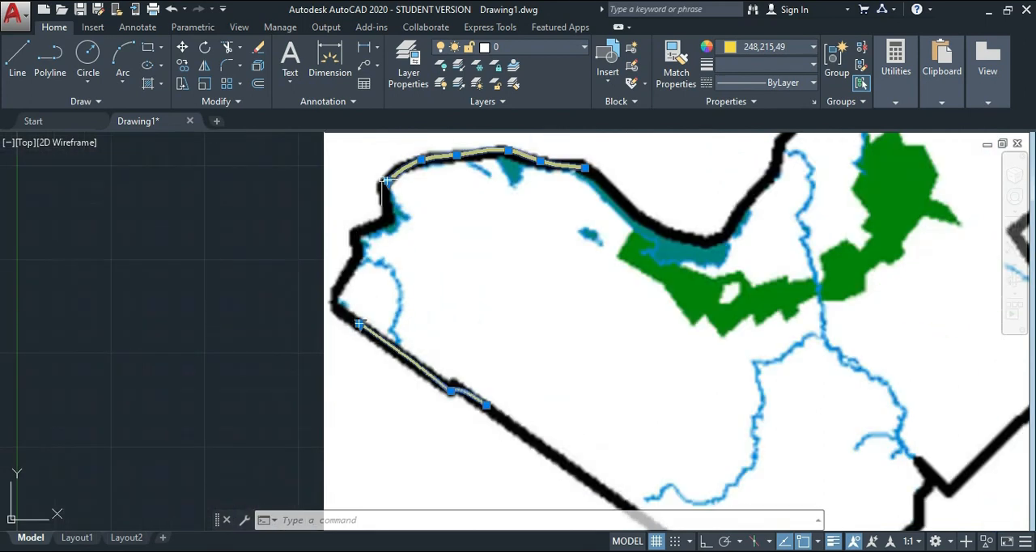
scroll(387, 181, up, 5)
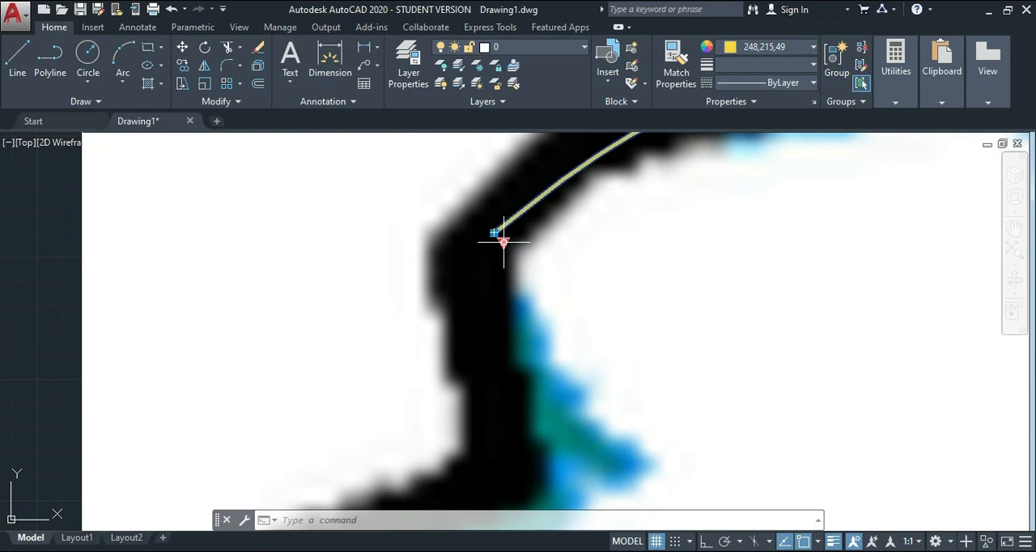
click(503, 241)
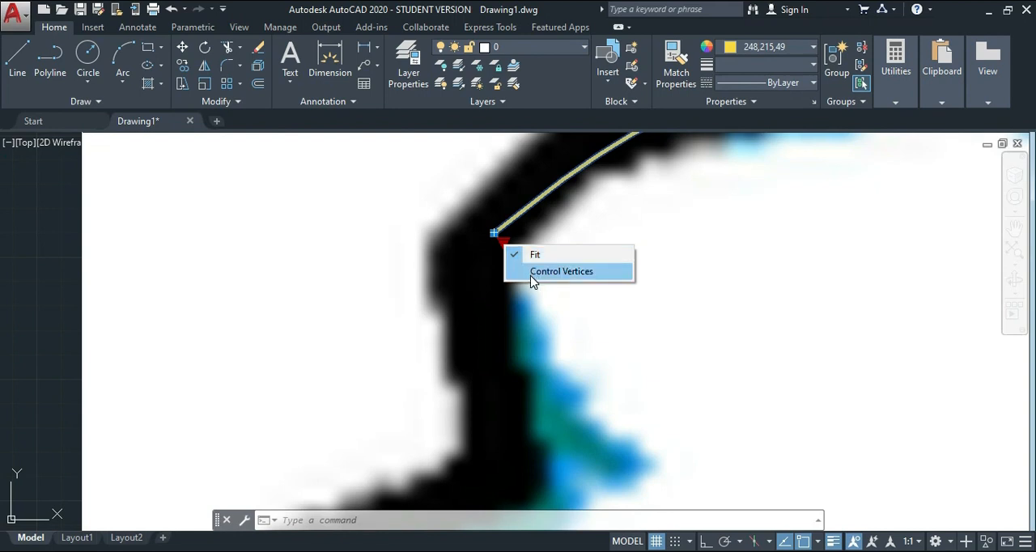
click(534, 275)
scroll(530, 274, down, 4)
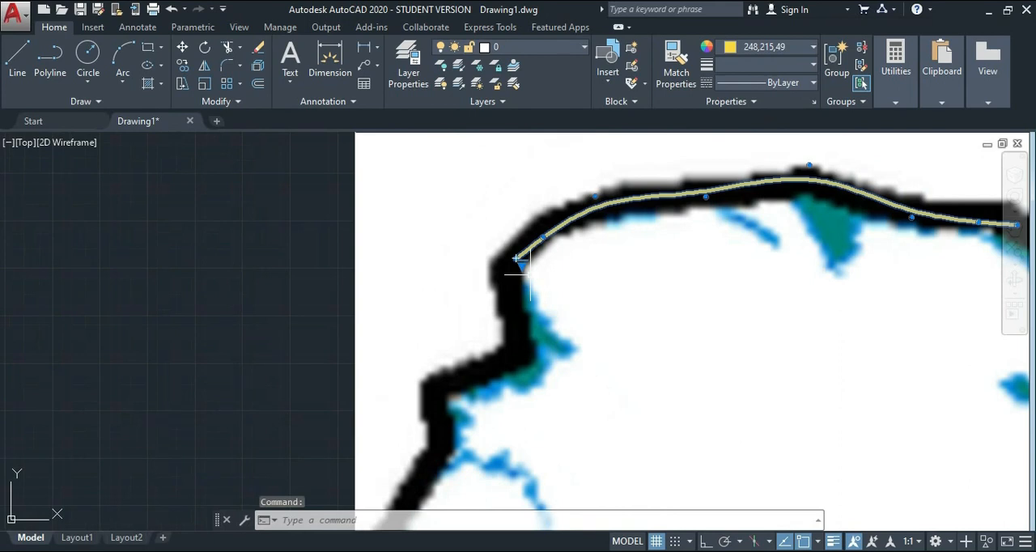
Stretch two control vertices of the upper spline: the one before the peak about 3.1 units at 355°, the peak's about 1 unit at 153°.
mouse_move(706, 197)
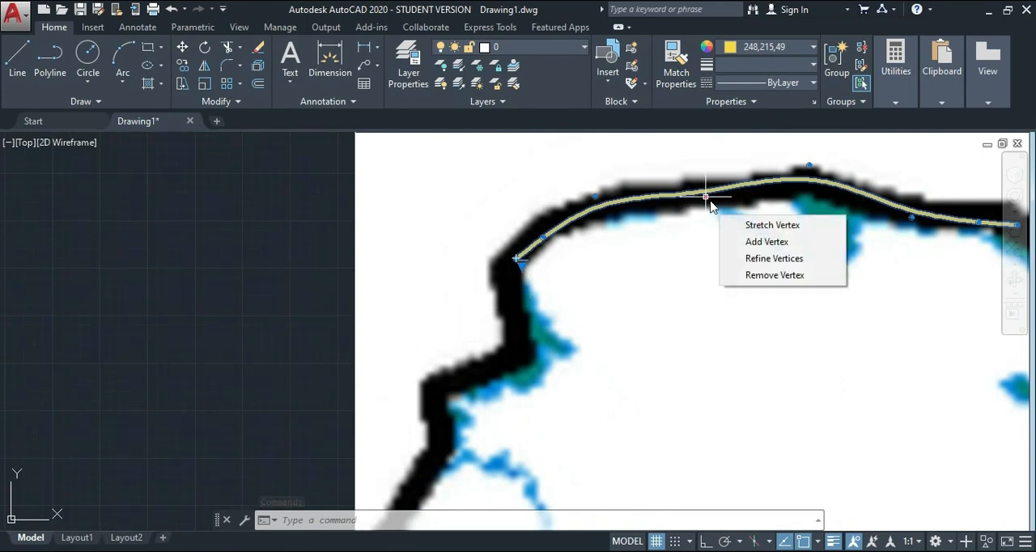
click(728, 225)
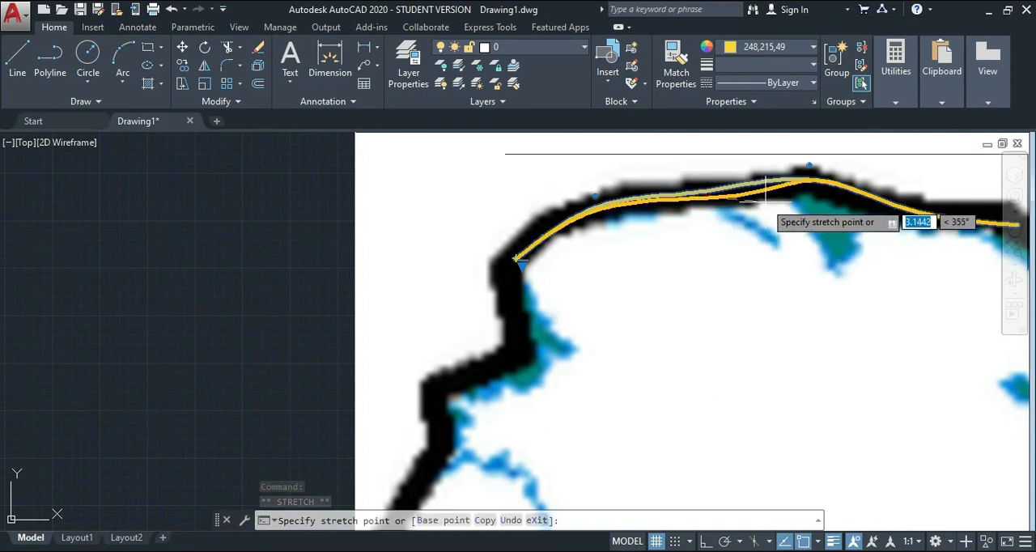
click(764, 201)
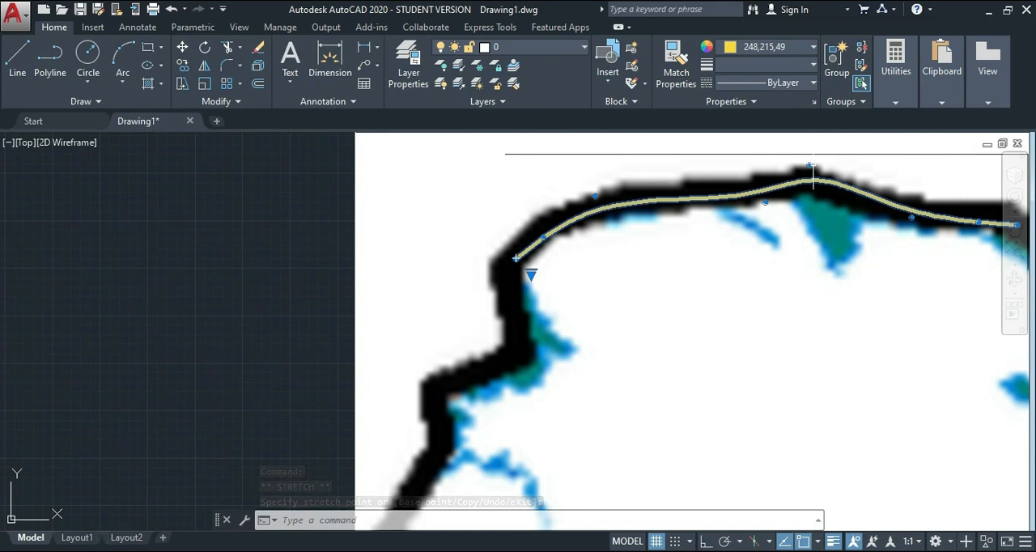
mouse_move(810, 168)
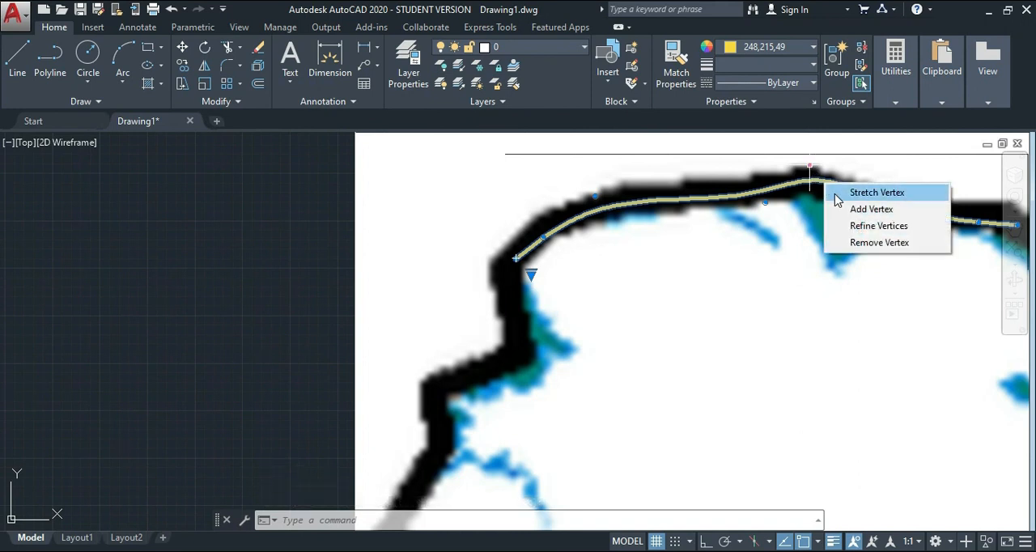
click(834, 193)
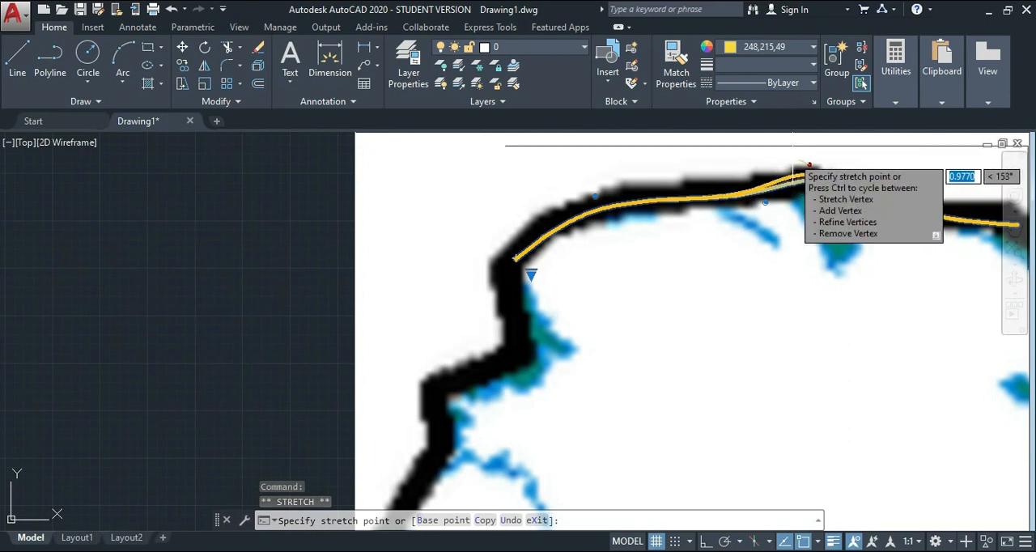
click(791, 158)
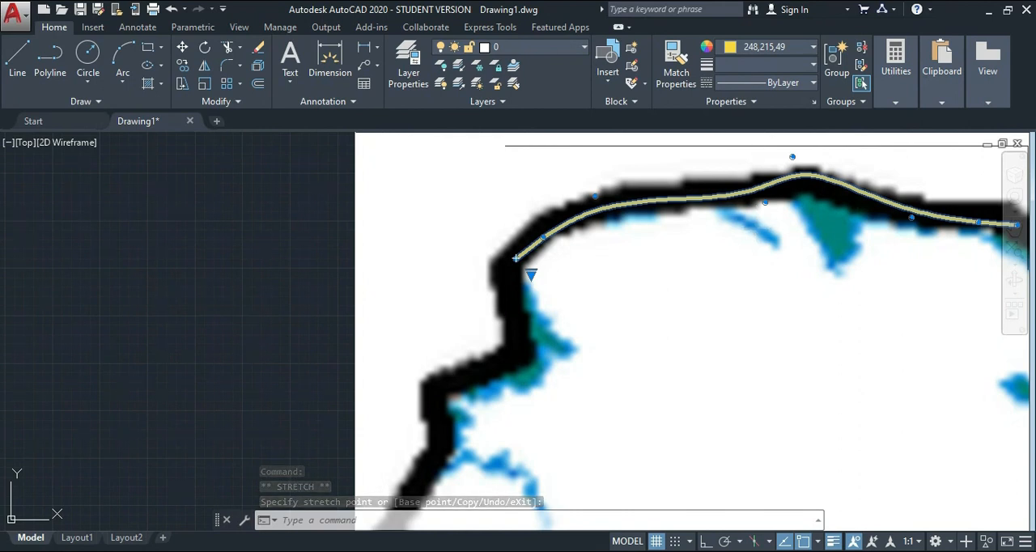
scroll(564, 256, down, 2)
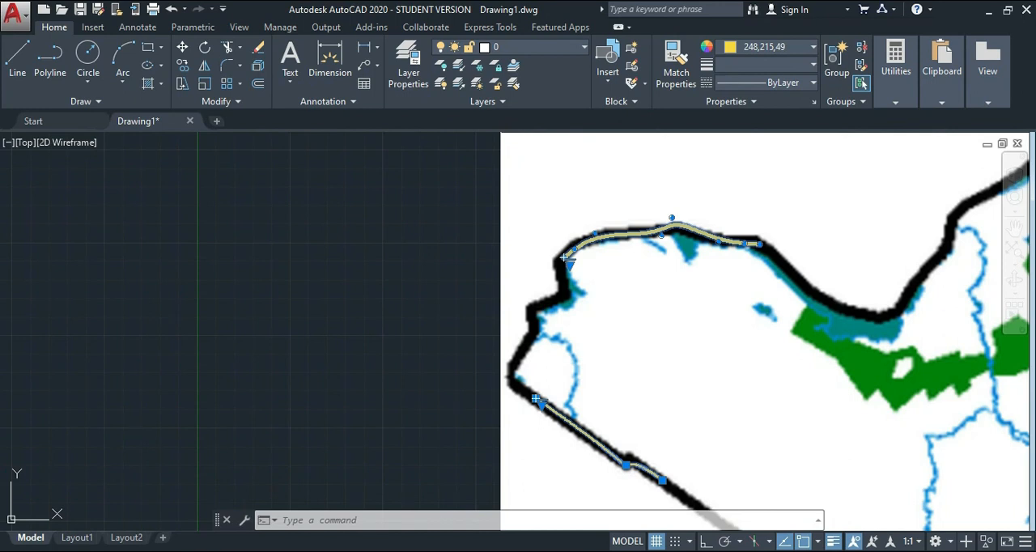
Examine the two traced splines against the whole map image and its boundary.
click(1014, 231)
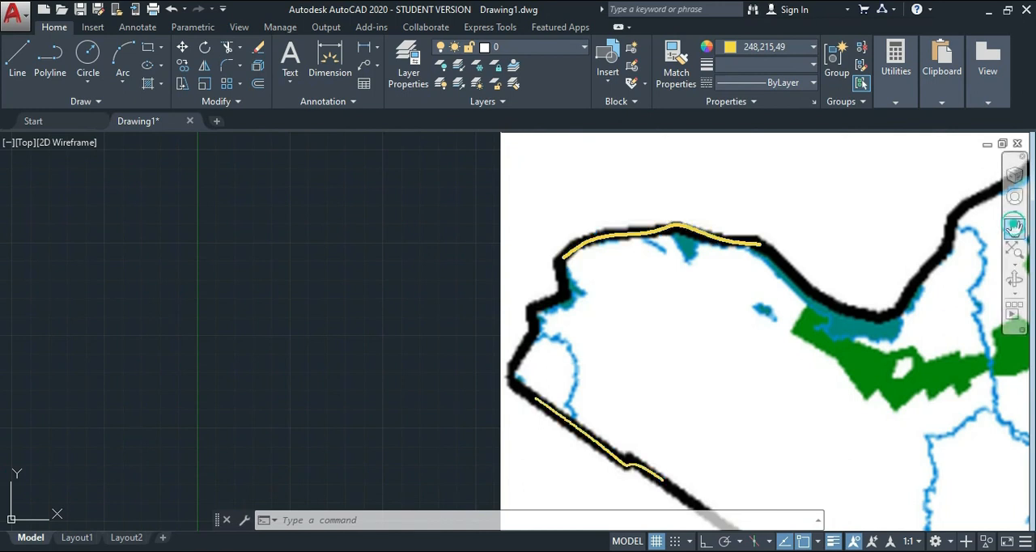
mouse_move(878, 231)
mouse_down()
mouse_move(688, 183)
mouse_move(595, 172)
mouse_up()
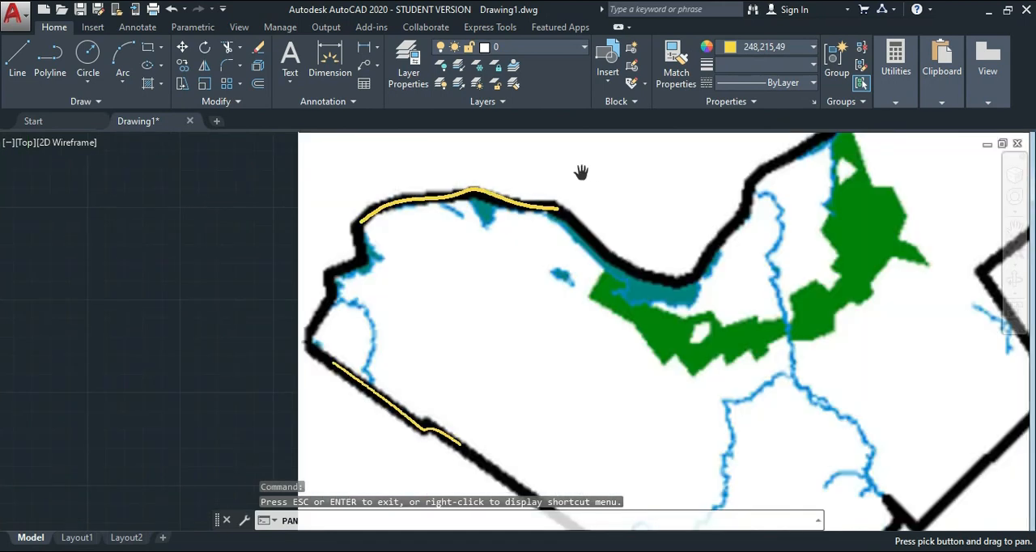
scroll(581, 171, down, 4)
scroll(582, 172, up, 4)
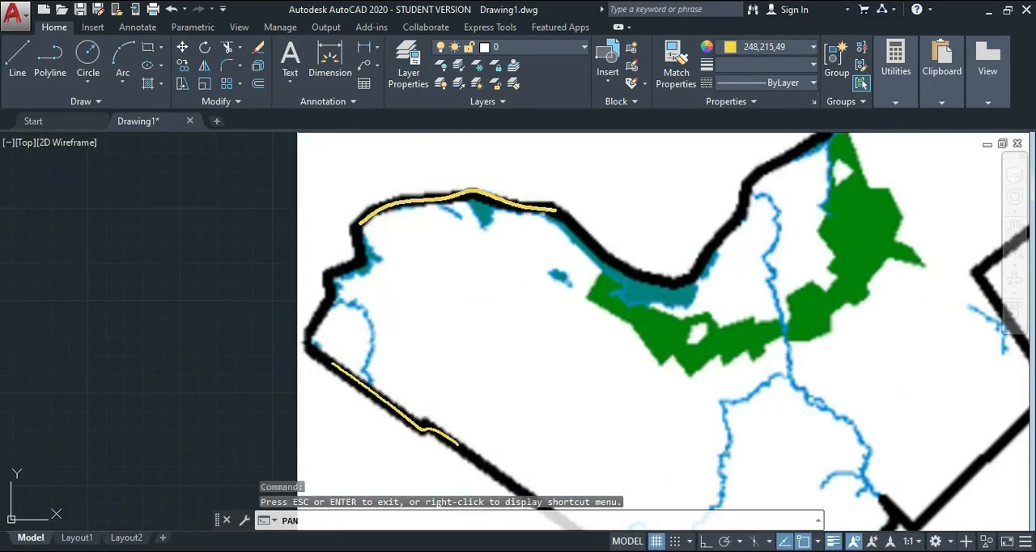
scroll(610, 180, down, 2)
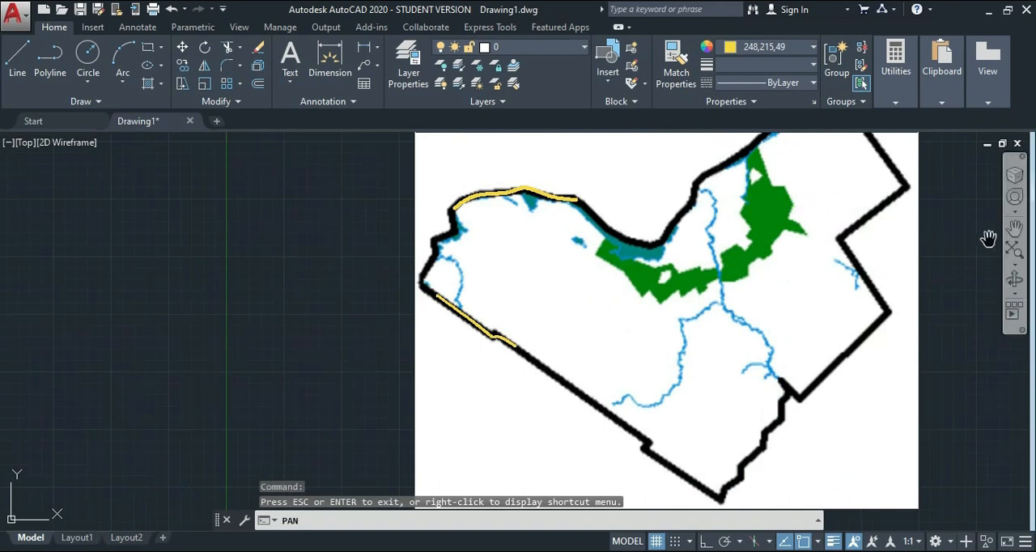
drag(758, 213, 603, 207)
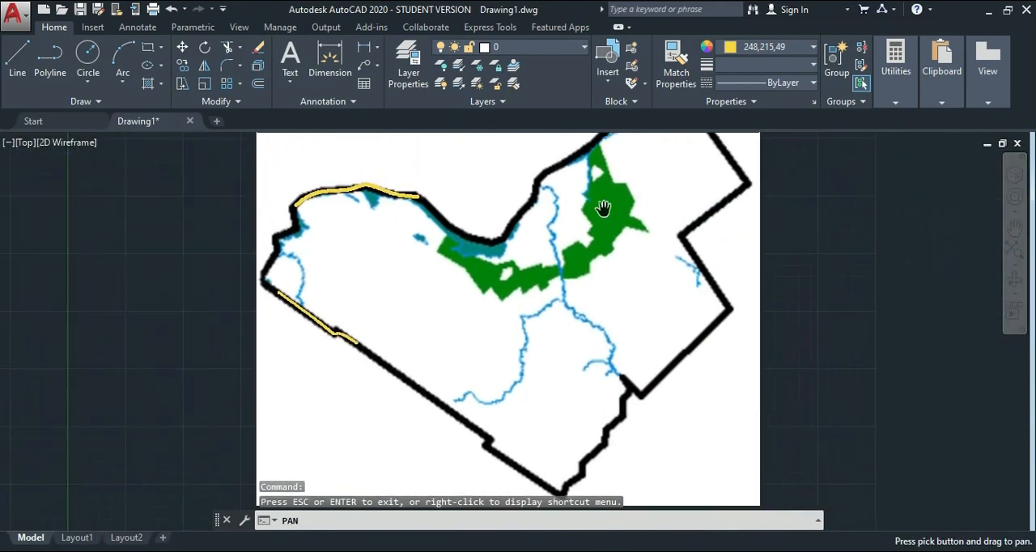
key(Escape)
key(Escape)
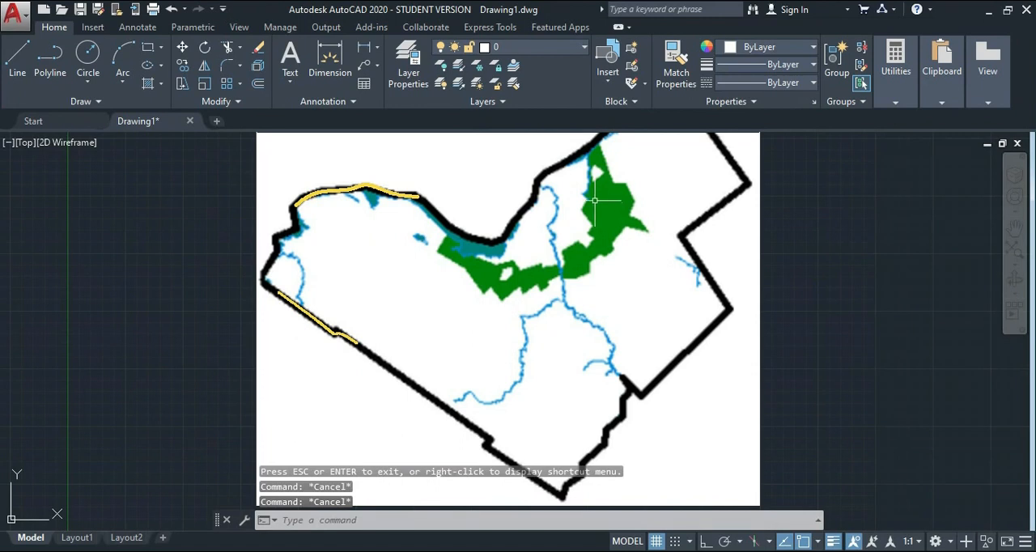
scroll(870, 236, down, 3)
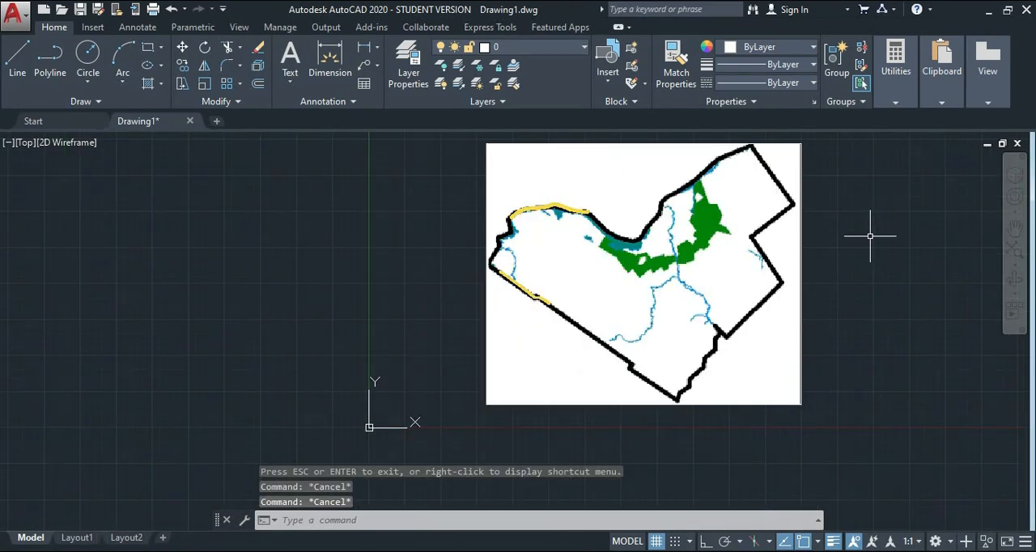
click(1008, 230)
drag(752, 164, 678, 204)
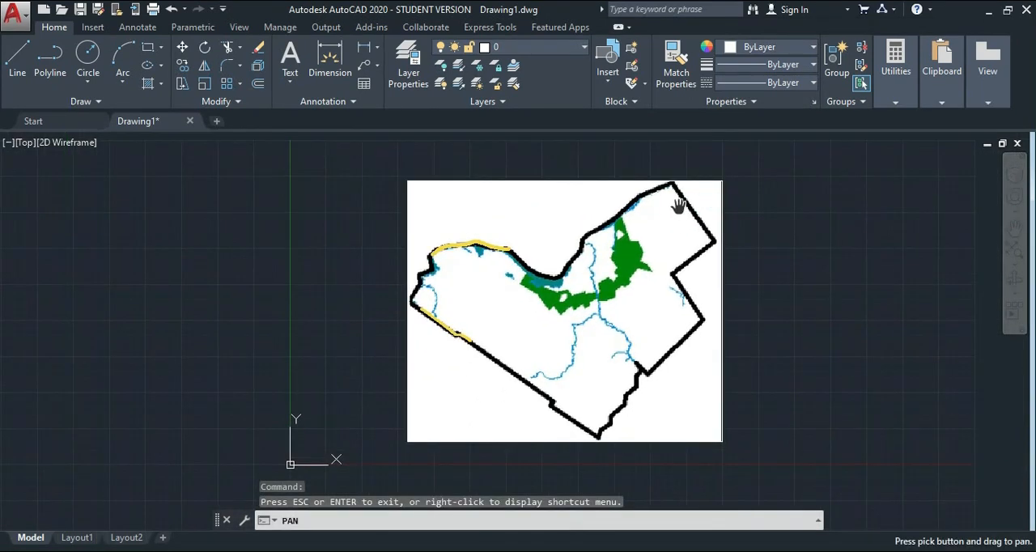
key(Escape)
key(Escape)
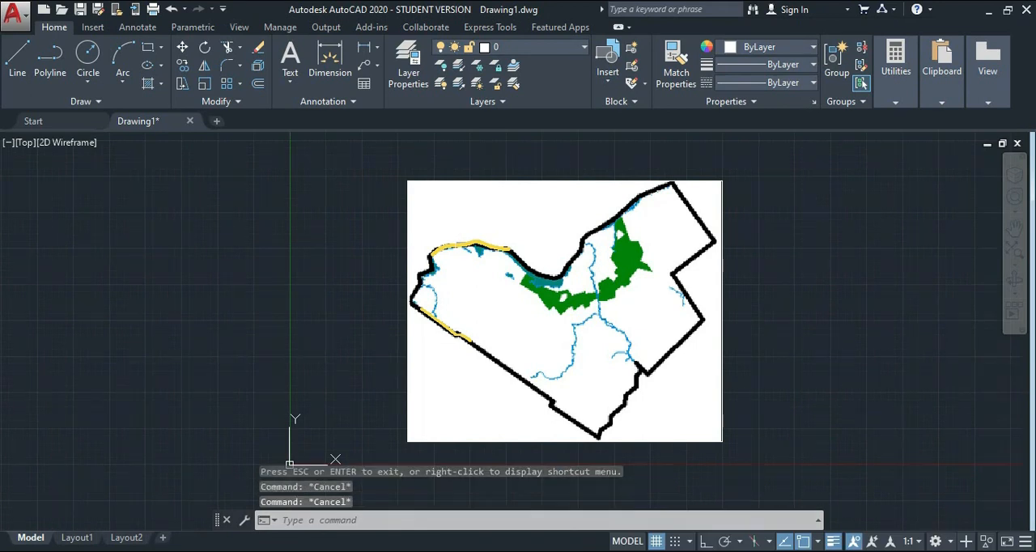
Delete both yellow boundary splines from the map, leaving the attached image in place.
click(425, 196)
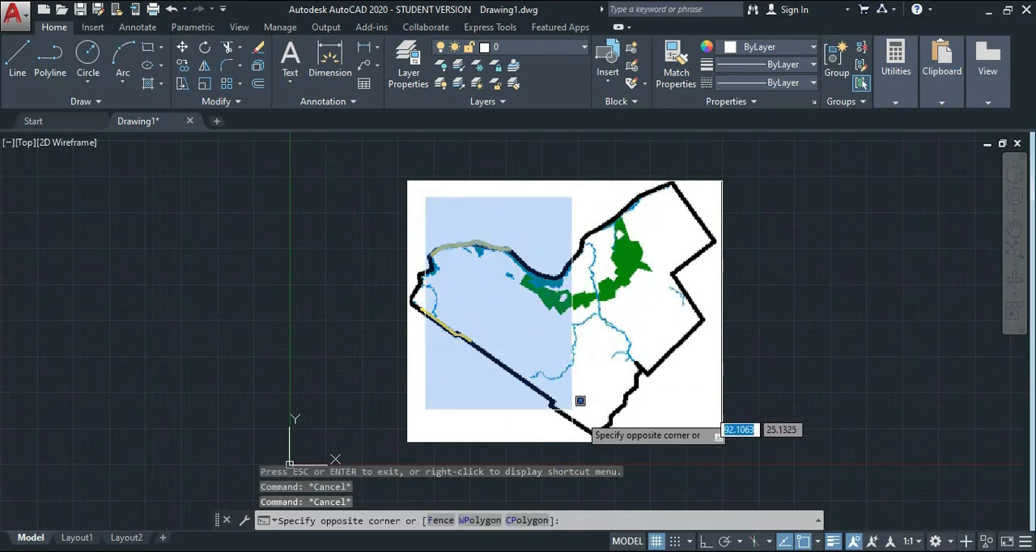
click(676, 421)
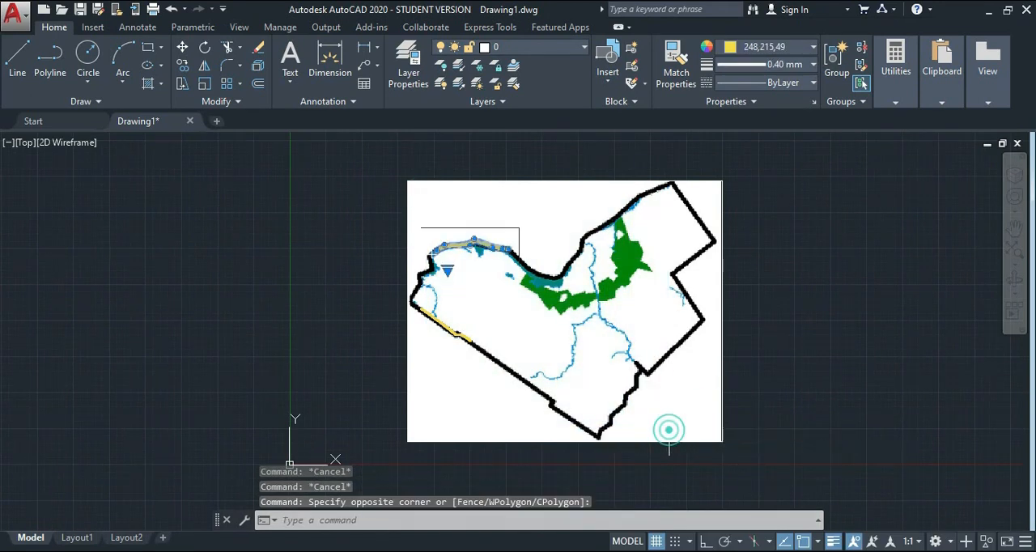
click(366, 195)
click(583, 374)
key(Delete)
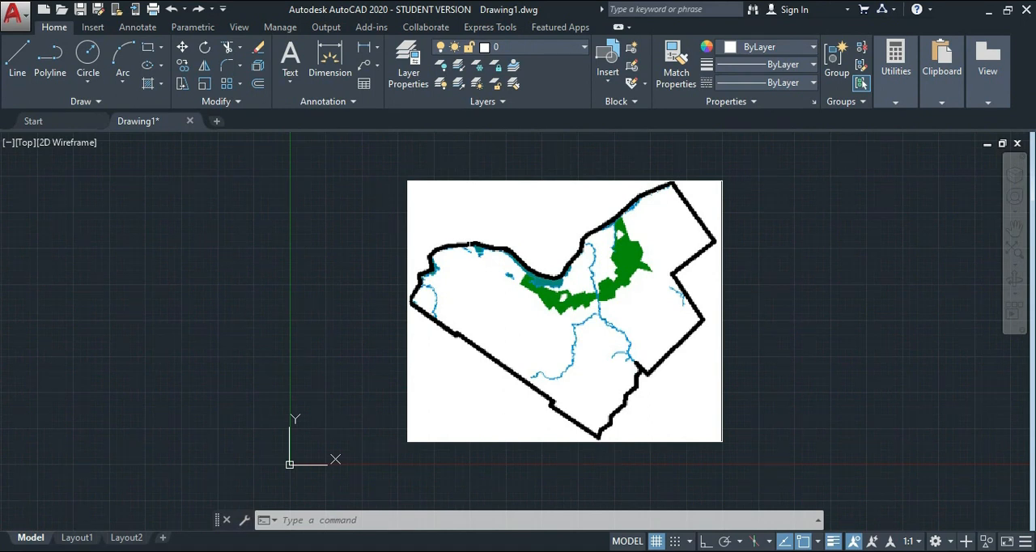
Start a fit-point spline at the map's northwest corner and trace the northern boundary through the central dip to its rising far side.
click(81, 101)
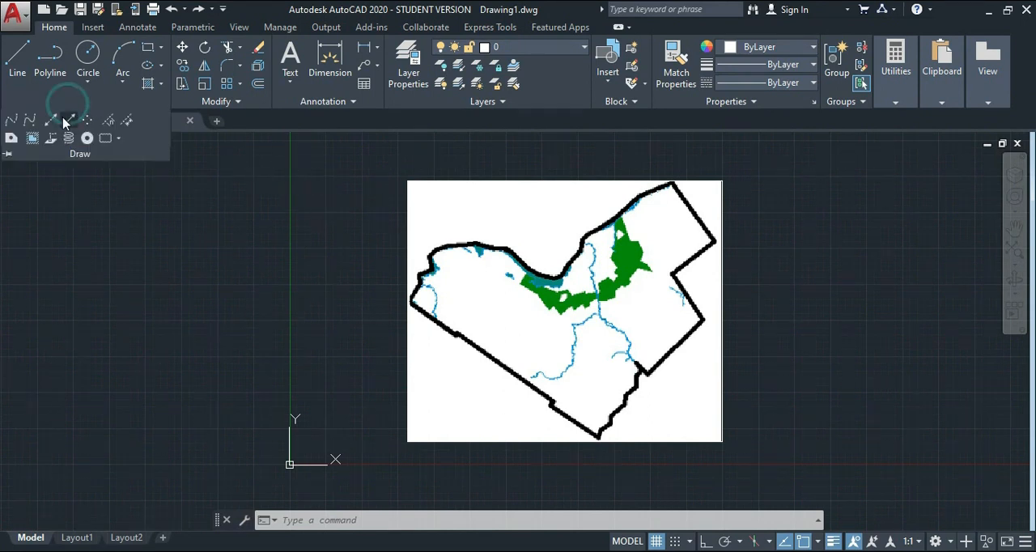
click(10, 121)
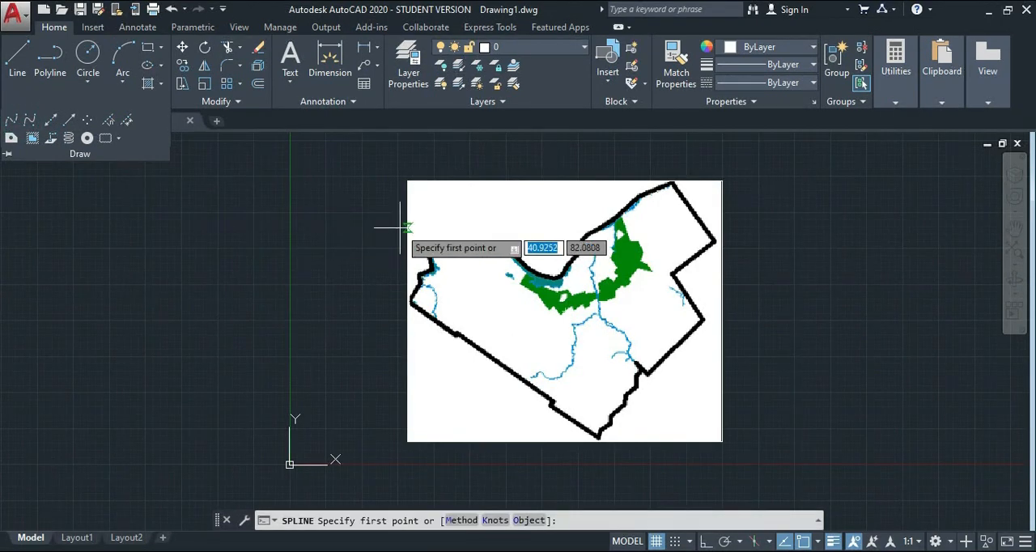
scroll(424, 250, up, 5)
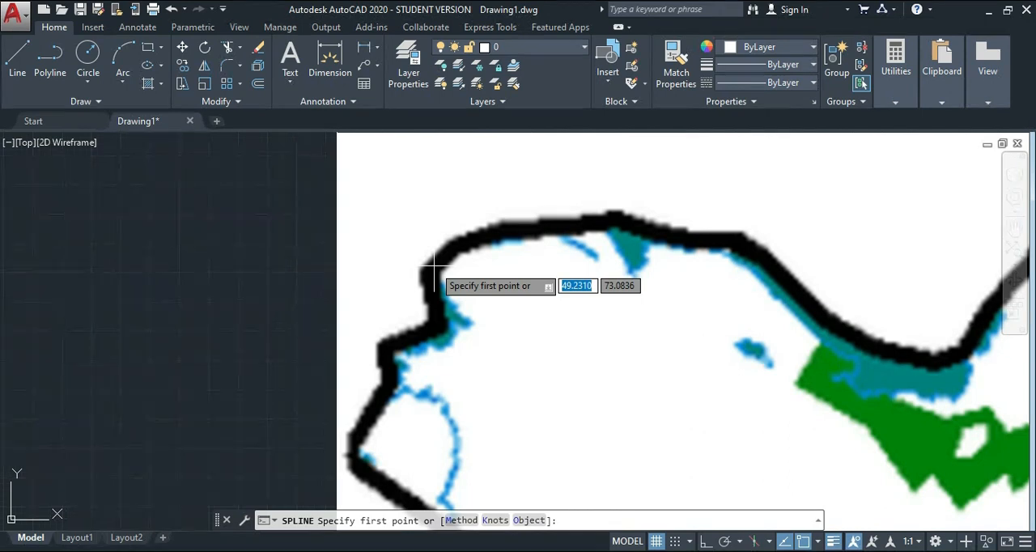
click(434, 263)
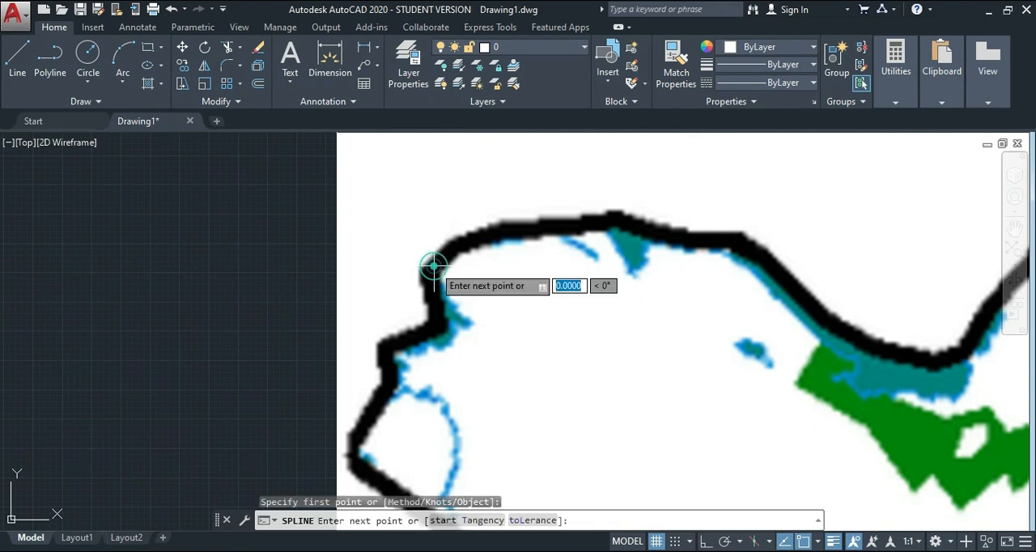
click(501, 229)
click(630, 221)
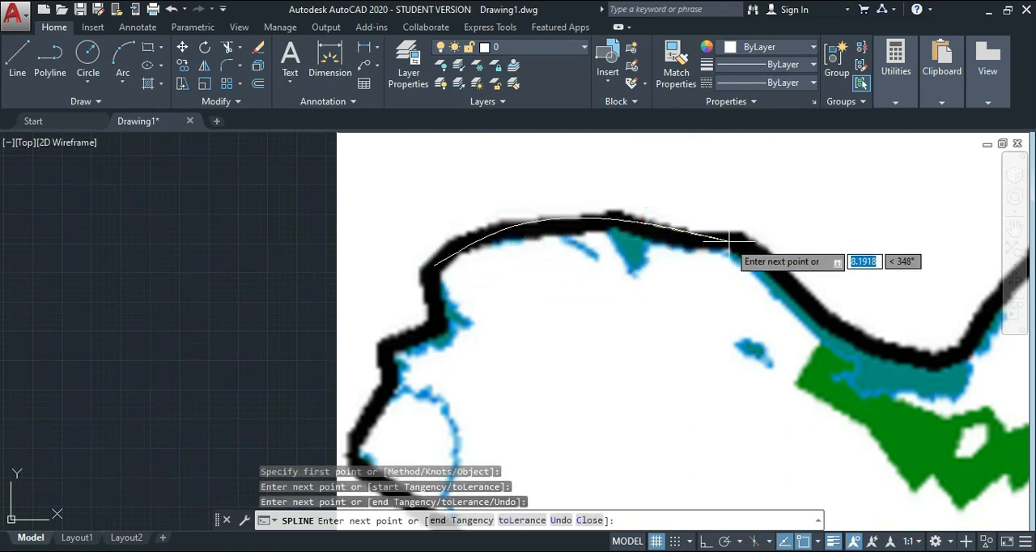
click(733, 239)
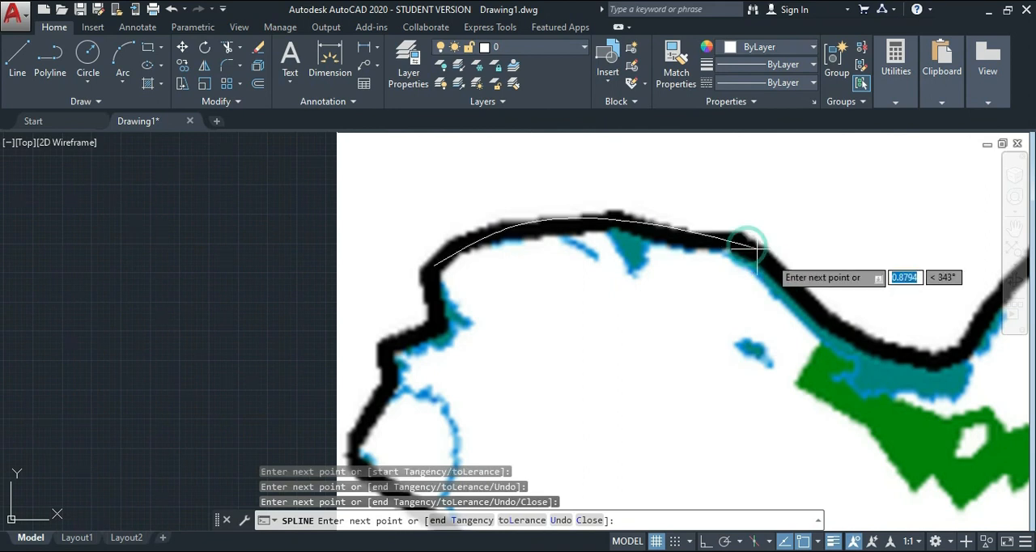
click(859, 335)
click(892, 352)
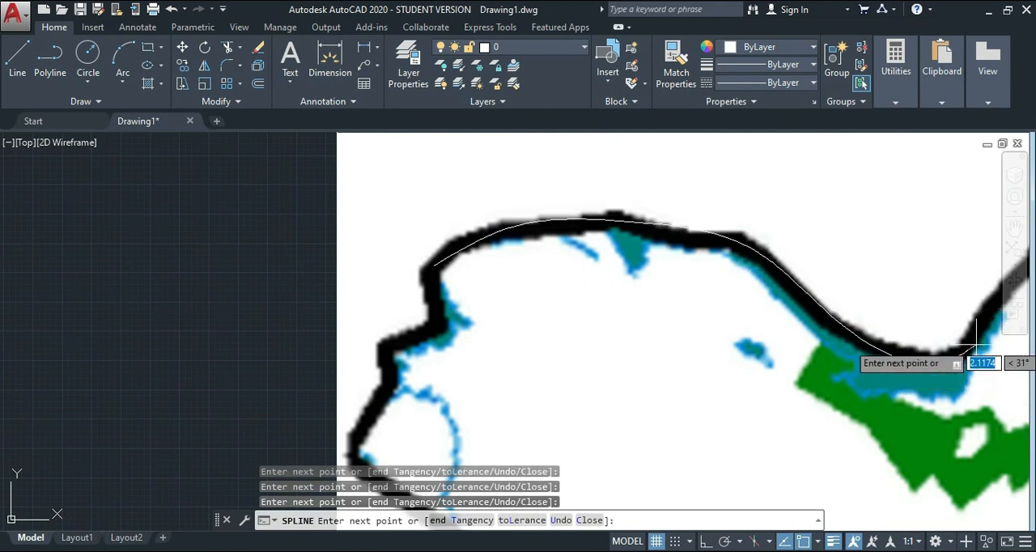
click(989, 313)
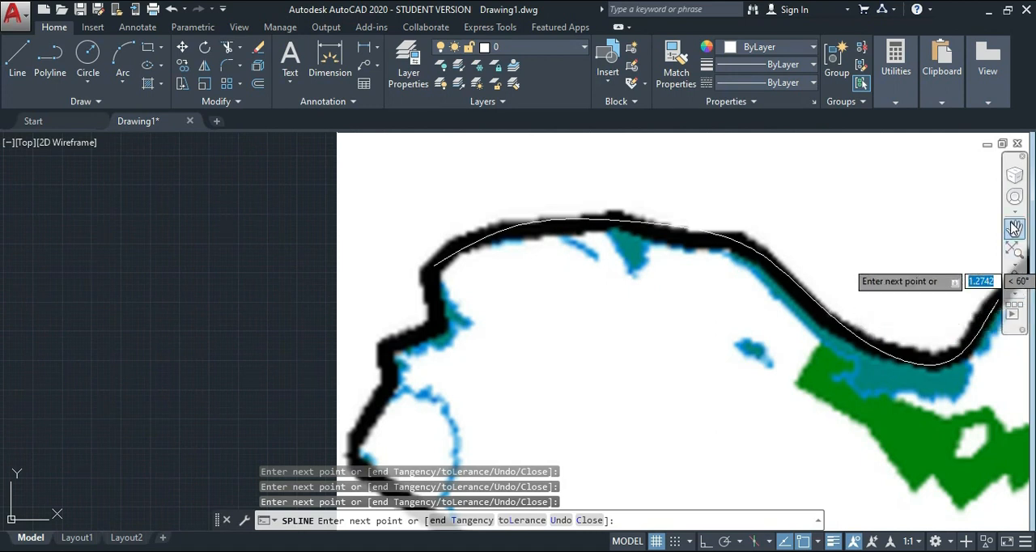
Continue the spline up the slope and around the sharp bend in the northern boundary.
click(1014, 229)
mouse_move(971, 267)
mouse_down()
mouse_move(733, 315)
mouse_move(580, 305)
mouse_up()
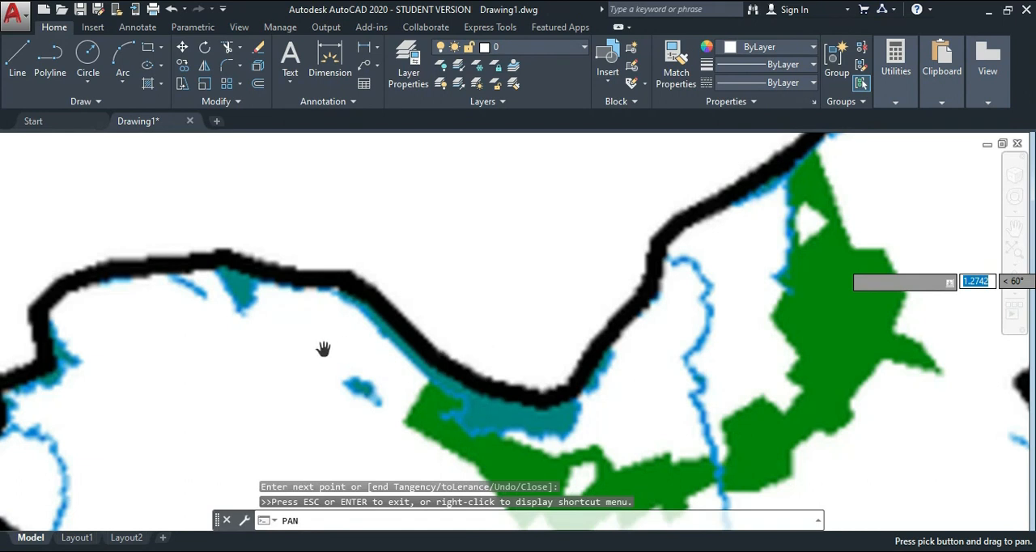
key(Escape)
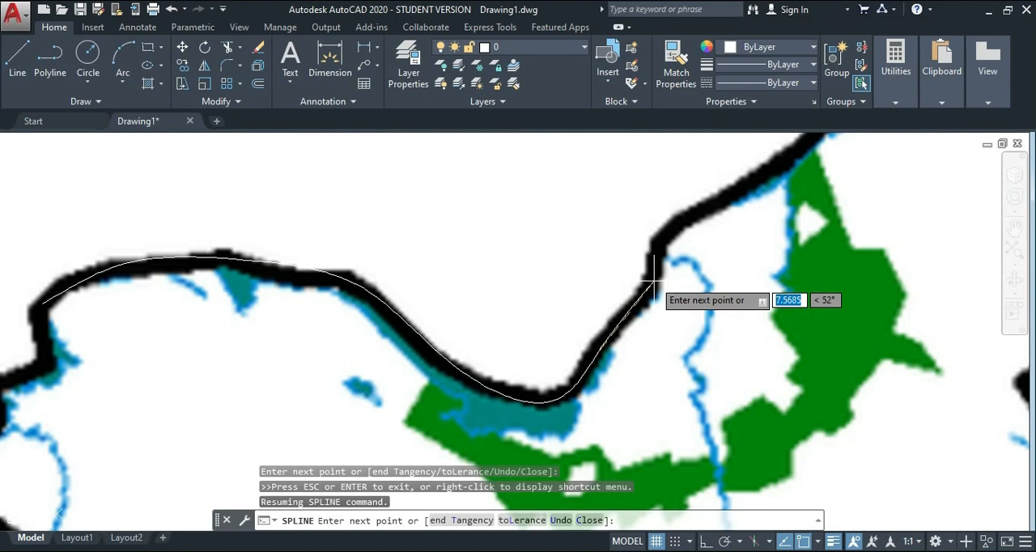
click(652, 279)
click(656, 234)
click(687, 215)
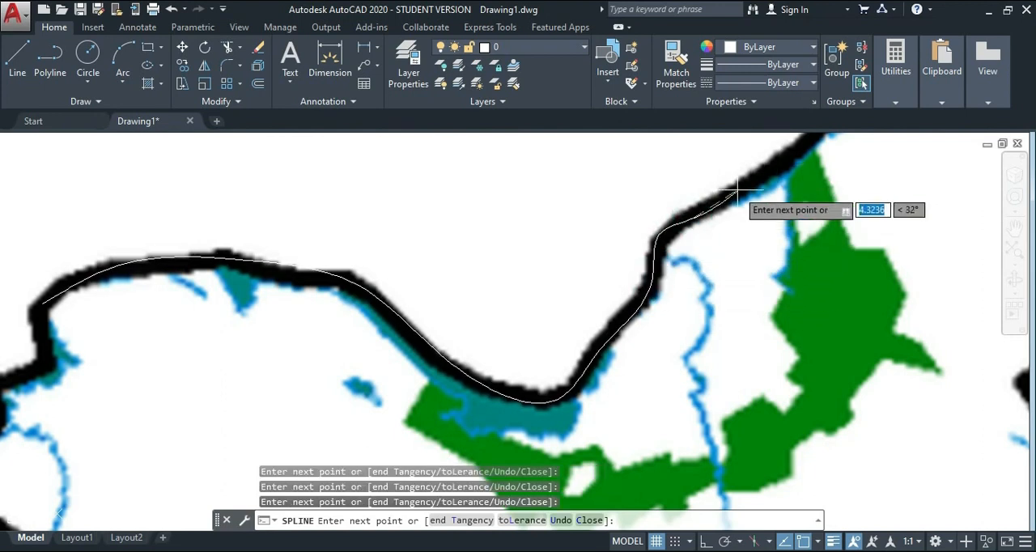
Extend the spline along the northeast boundary through the top peak, the easternmost corner and the inner corner below it.
scroll(811, 142, down, 3)
scroll(782, 169, up, 3)
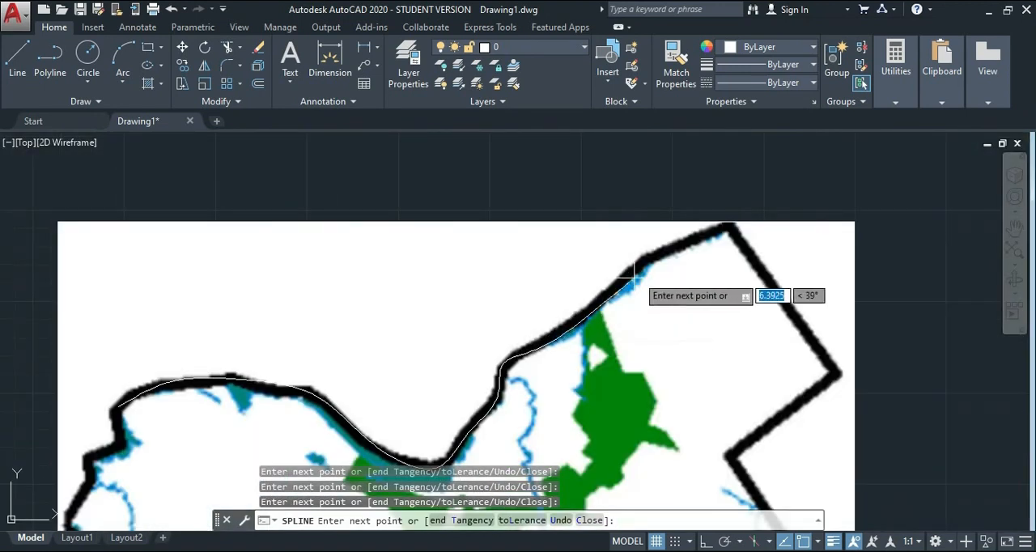
click(725, 220)
click(837, 373)
click(726, 454)
Trace the spline around the lower east corner and down the jagged southeast boundary to the map's southern tip.
scroll(741, 472, down, 2)
middle_drag(689, 443, 640, 188)
click(736, 279)
click(633, 366)
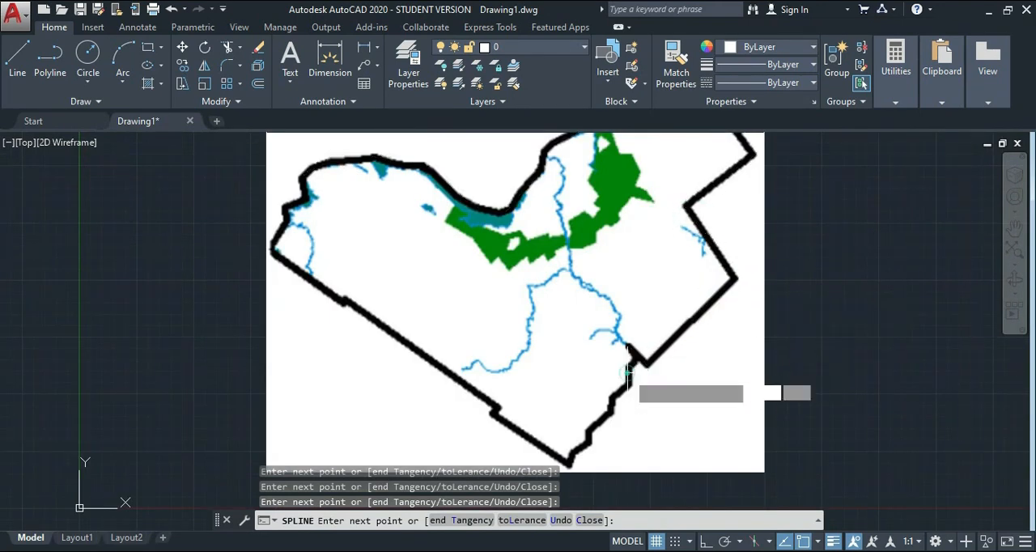
click(615, 395)
click(613, 413)
click(588, 430)
click(590, 441)
click(579, 447)
click(571, 460)
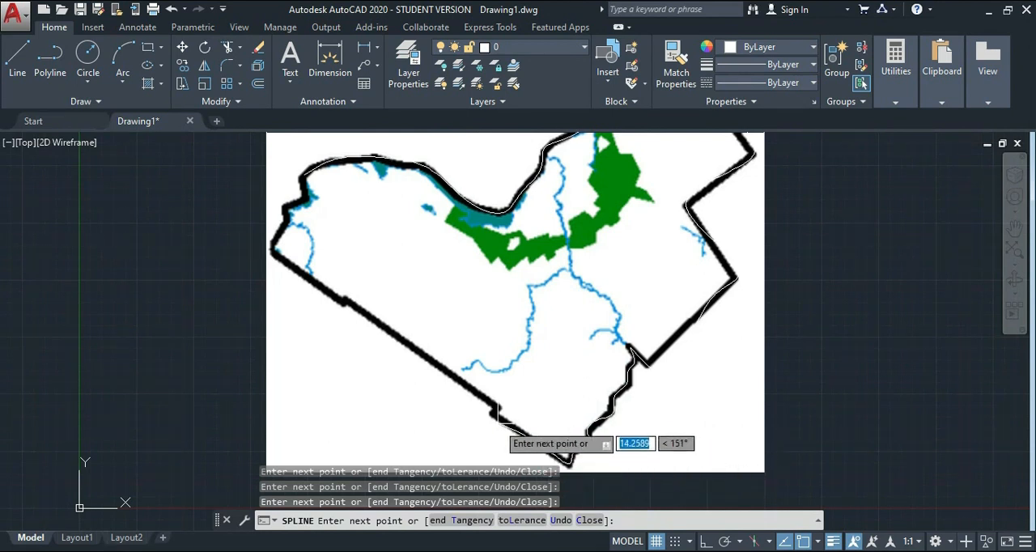
Trace the long southwest edge and the western notches back to the starting corner, and finish the spline.
click(493, 412)
click(343, 300)
click(284, 216)
click(286, 208)
click(305, 200)
click(302, 176)
key(Return)
scroll(454, 368, down, 2)
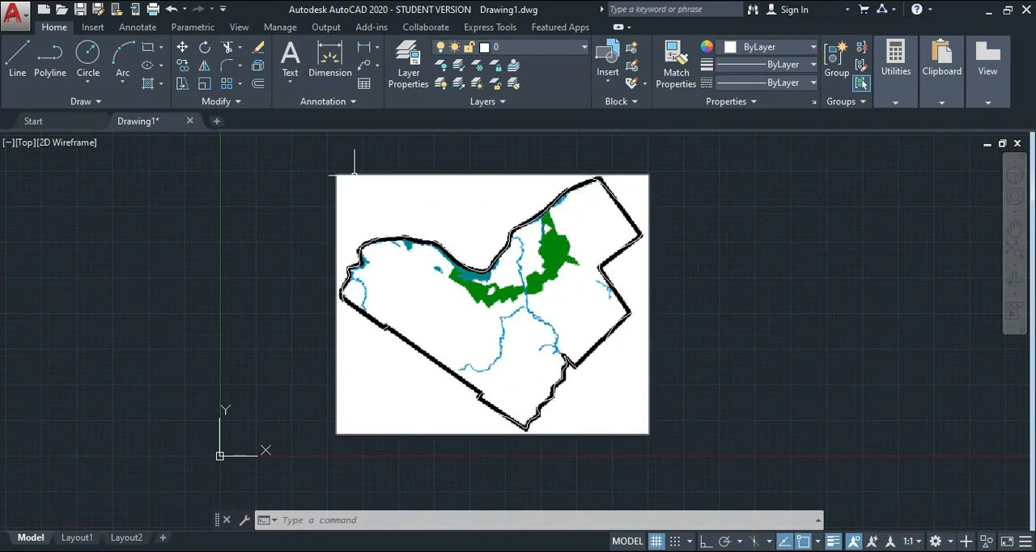
Set the boundary spline and map image to colour 248,215,49 with a 0.30 mm lineweight.
click(325, 171)
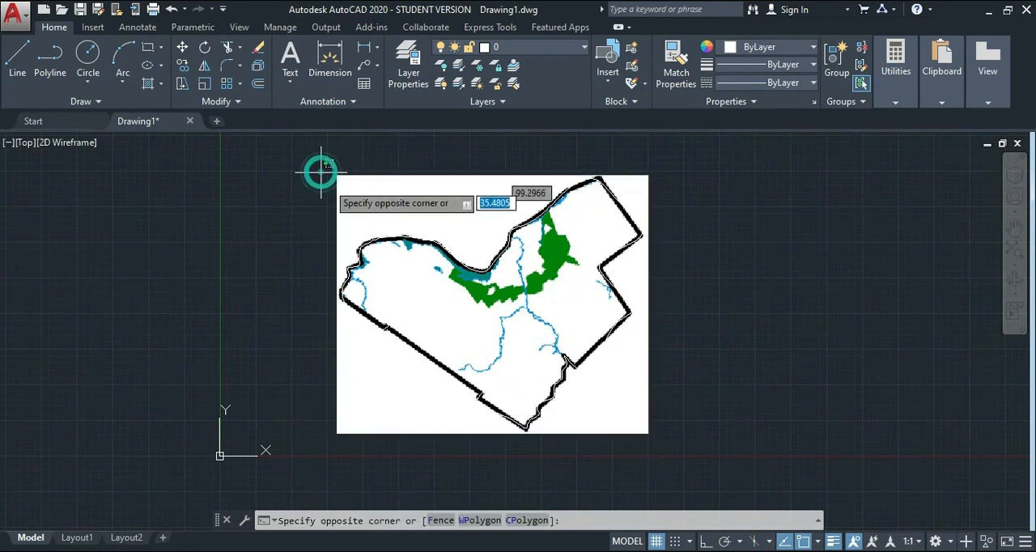
click(683, 489)
click(730, 54)
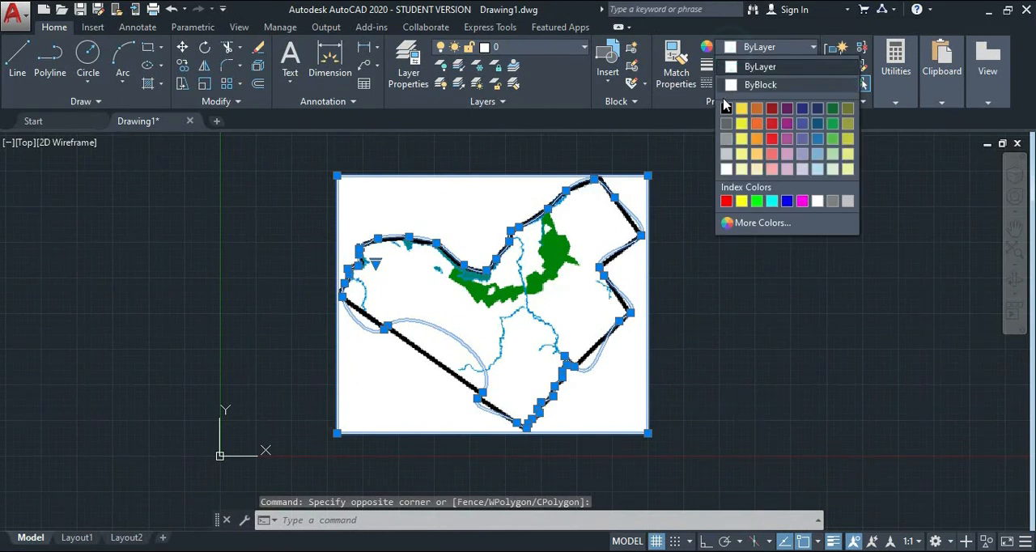
click(726, 106)
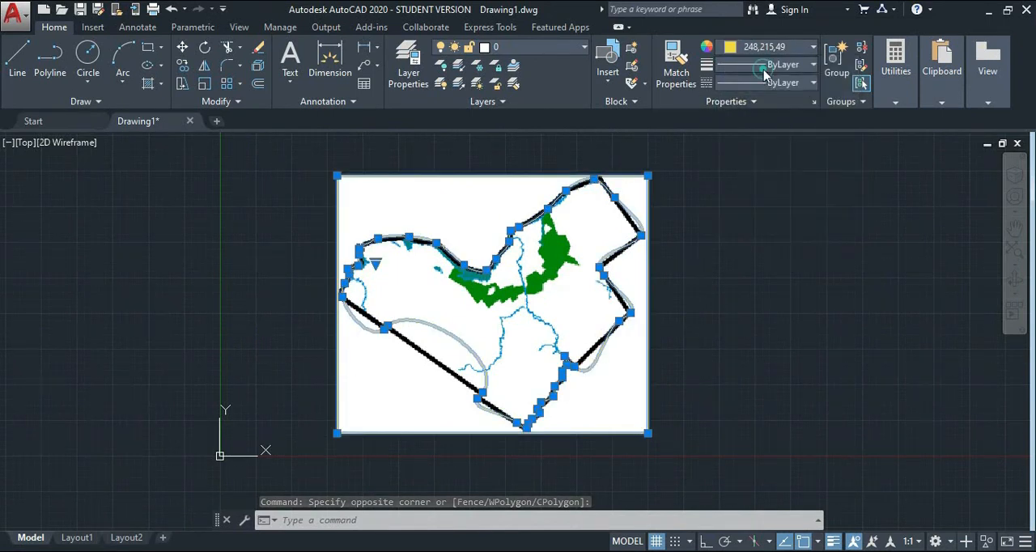
click(761, 83)
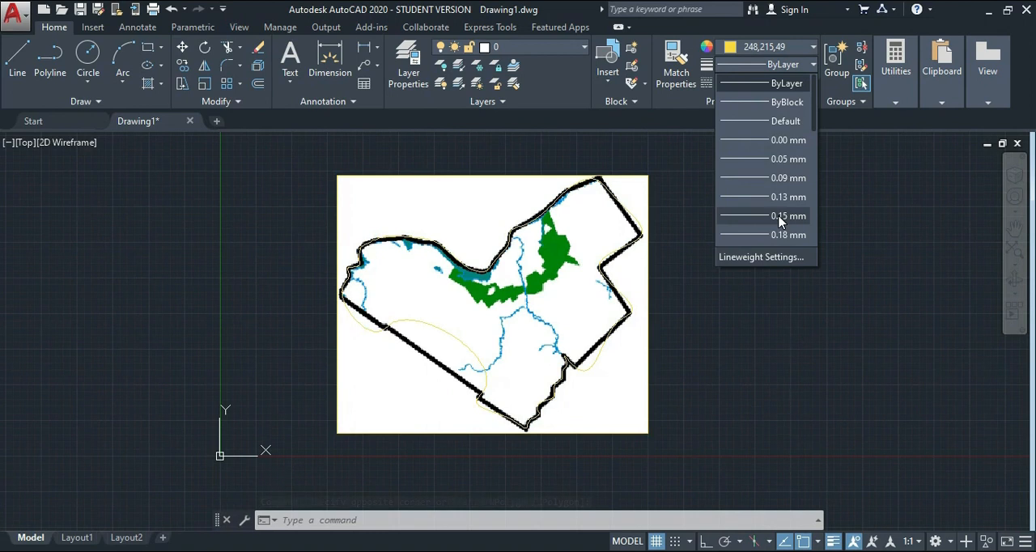
scroll(777, 220, down, 1)
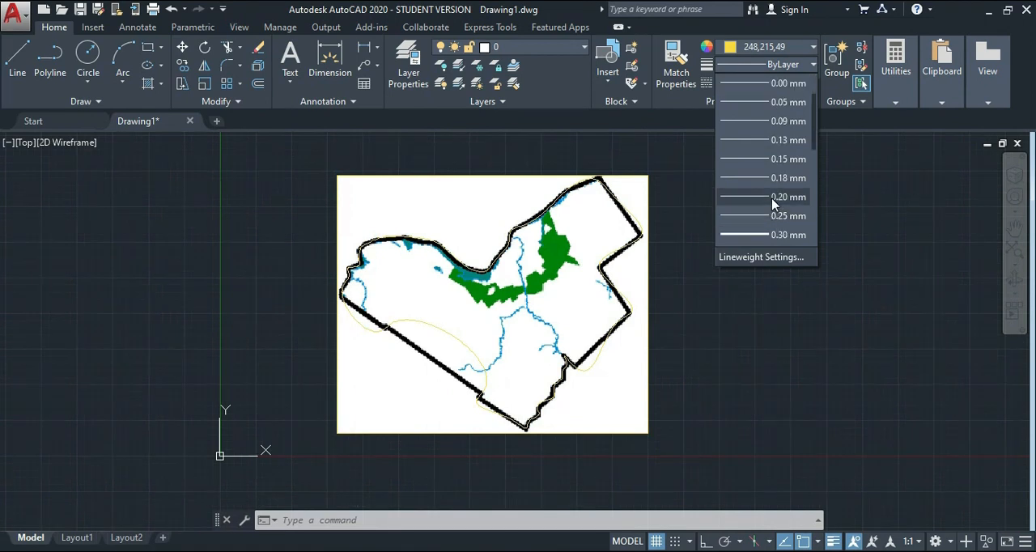
click(782, 235)
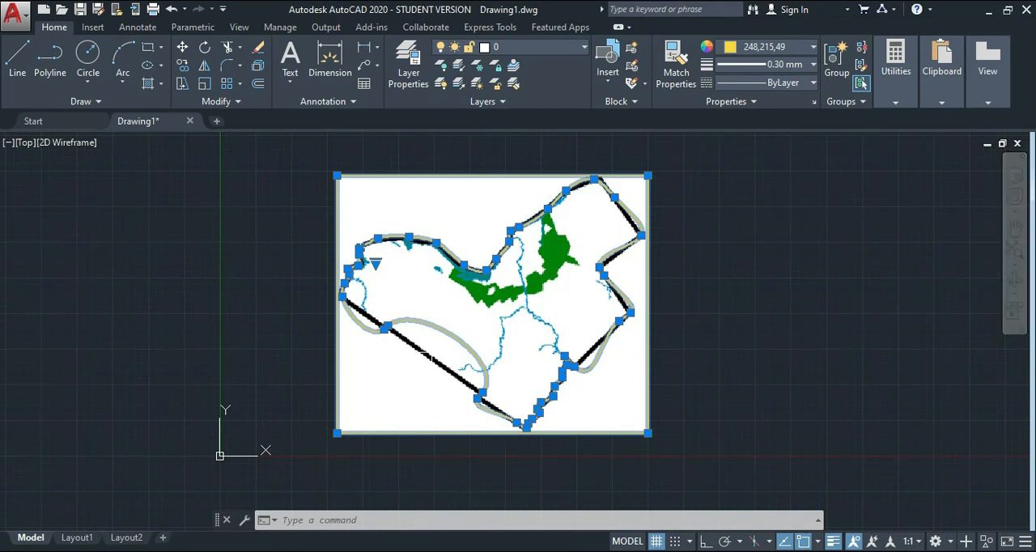
Select only the boundary spline and add a fit point on its large bulge beside the long southwest edge.
scroll(433, 362, up, 4)
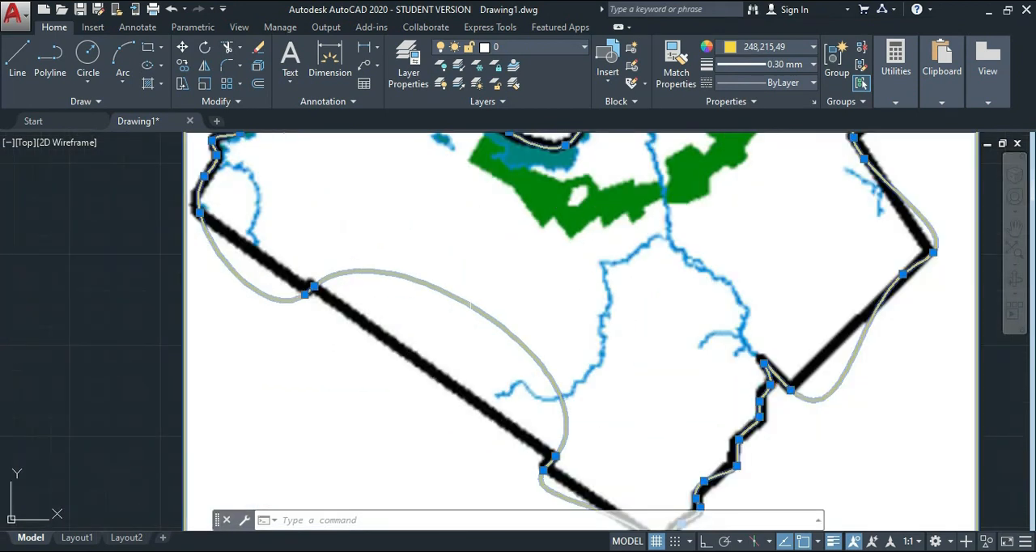
click(470, 305)
key(Escape)
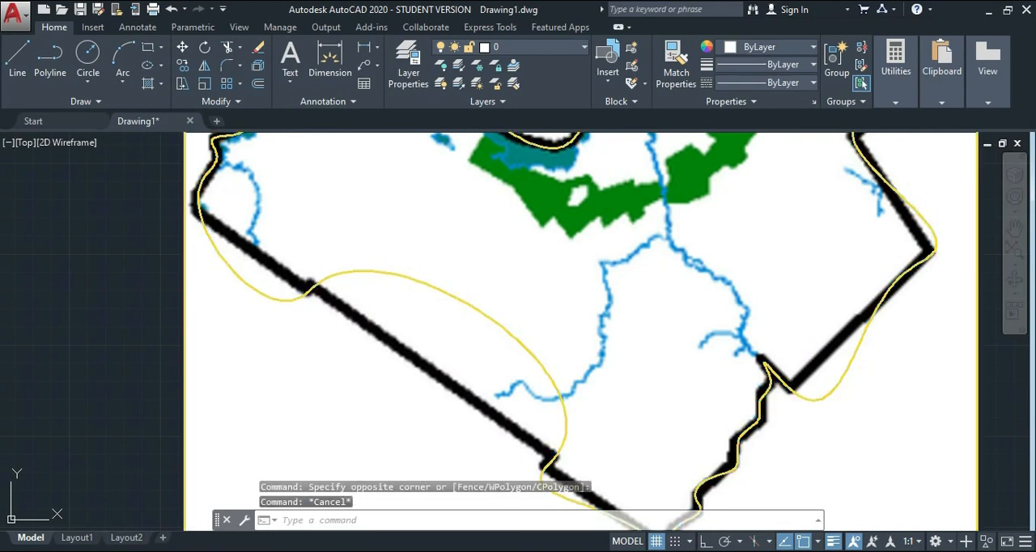
click(416, 259)
click(335, 270)
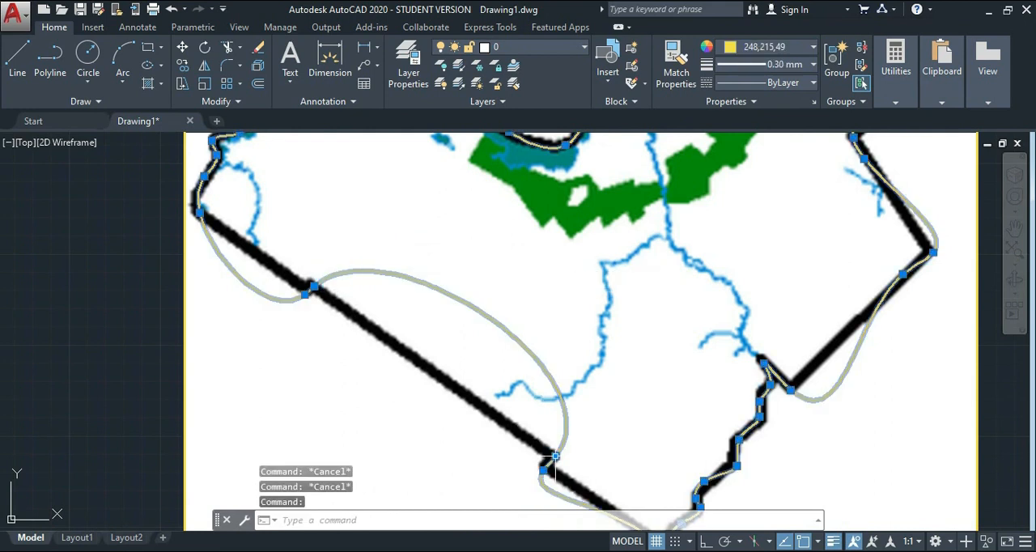
mouse_move(555, 455)
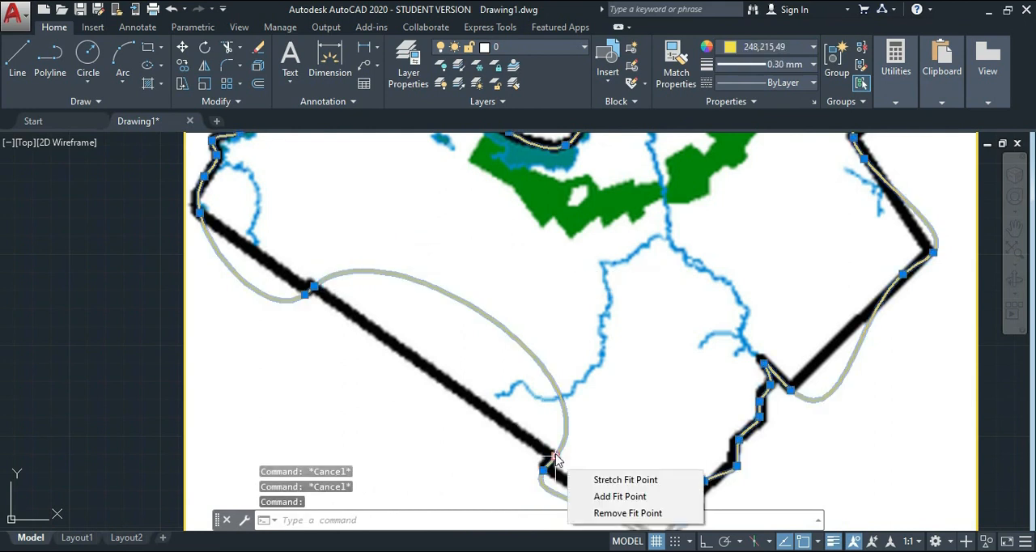
click(625, 497)
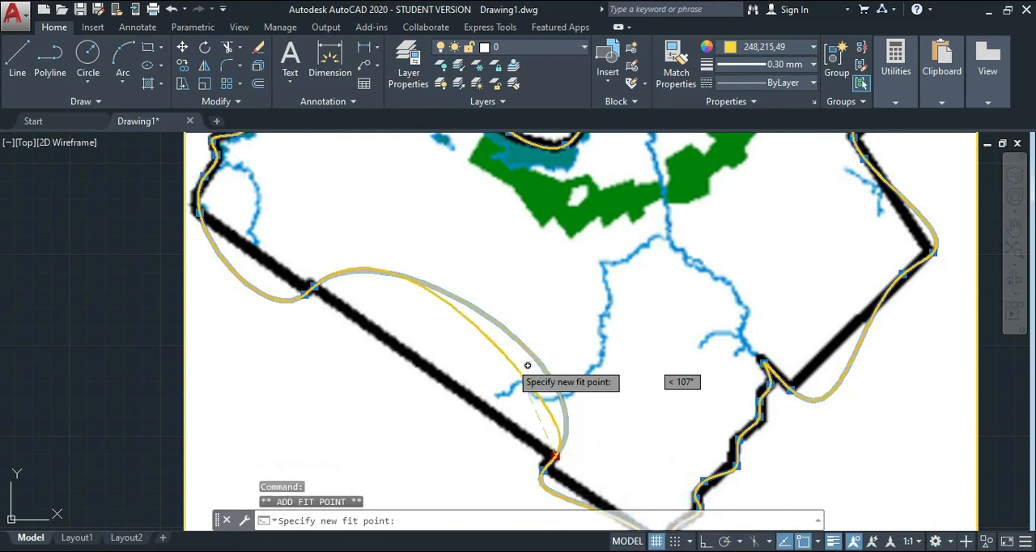
click(473, 308)
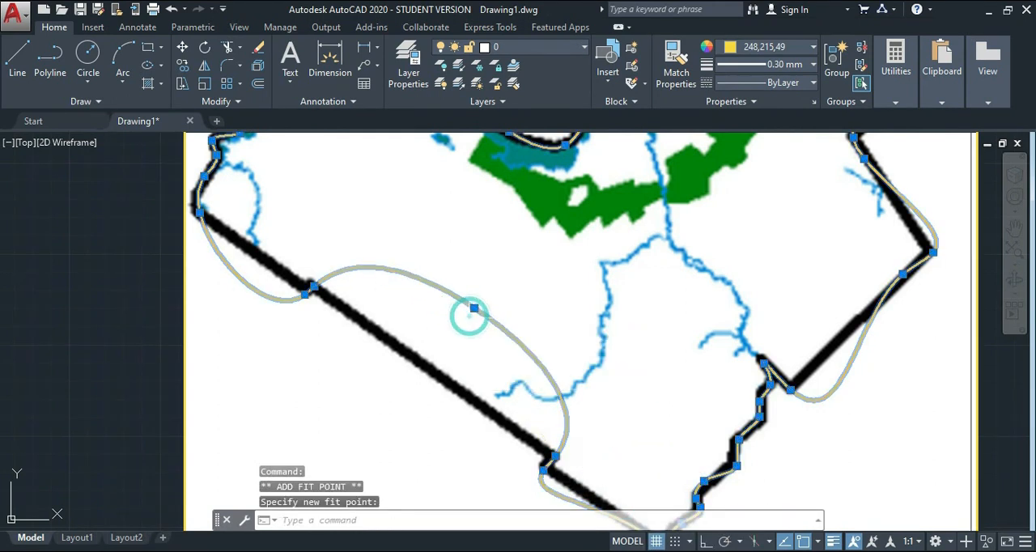
Stretch the added fit point onto the southwest boundary line, and again about 13.7 units at 328° along it toward the lower notch.
click(473, 308)
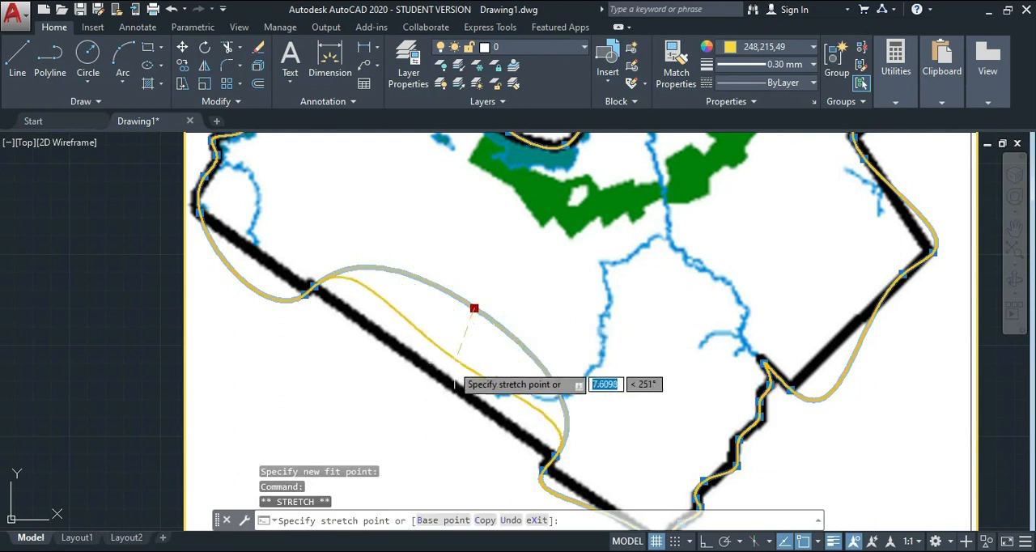
click(437, 378)
mouse_move(437, 377)
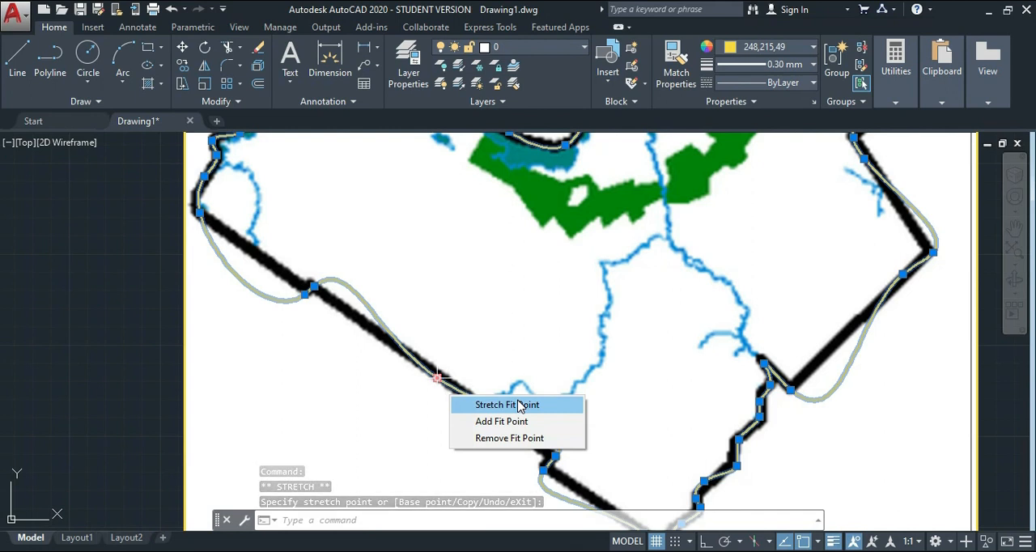
click(520, 405)
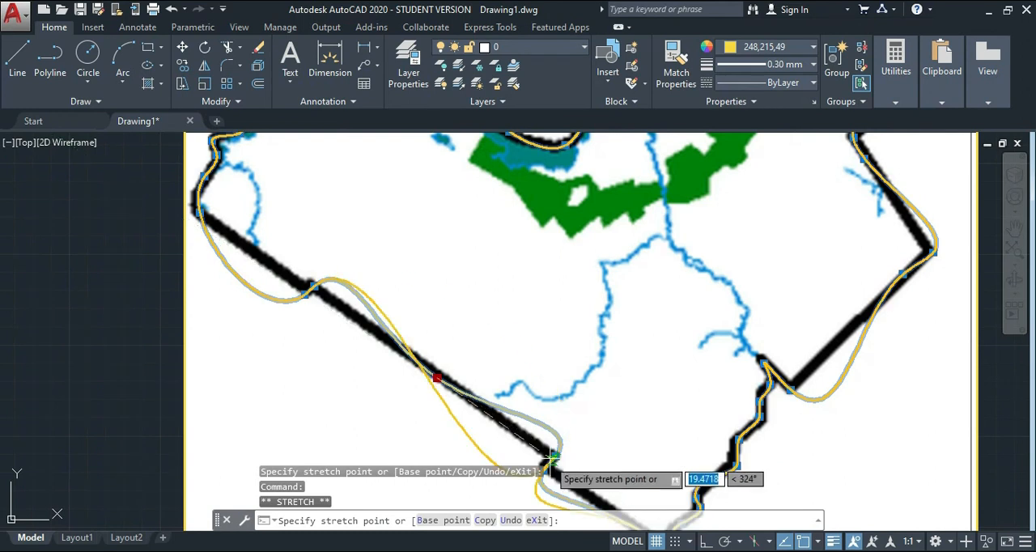
click(518, 433)
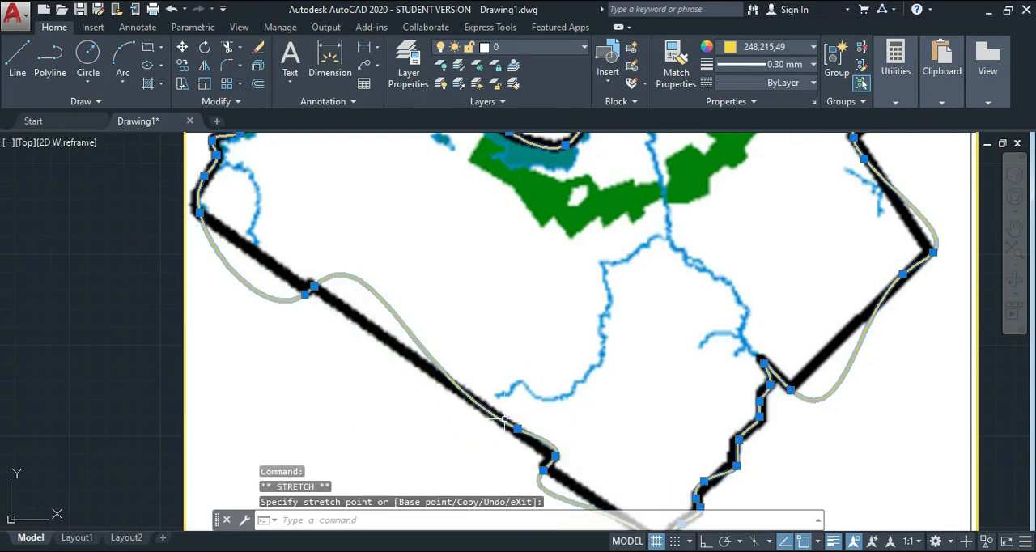
Add another fit point on the spline's remaining bulge near the upper notch of the southwest edge.
mouse_move(518, 429)
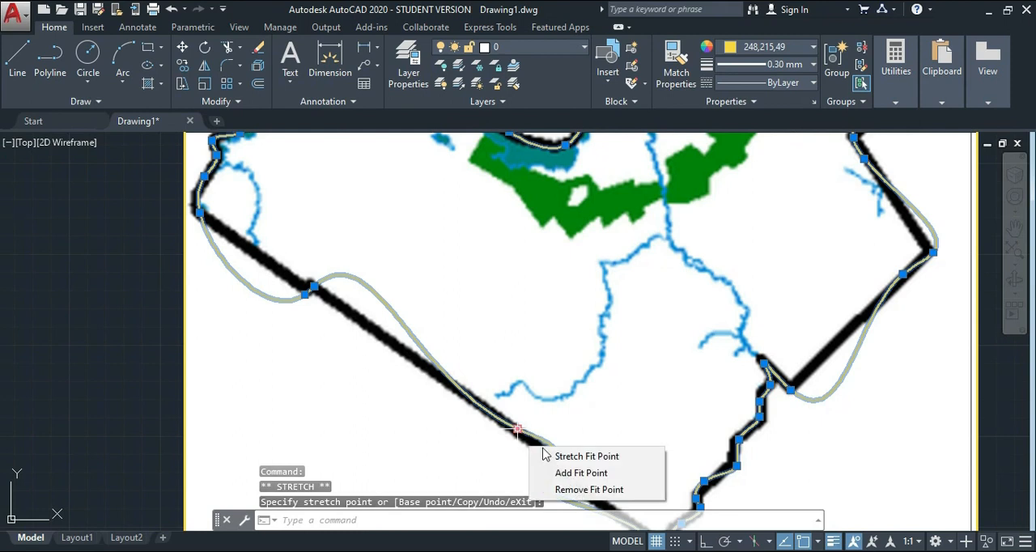
click(561, 473)
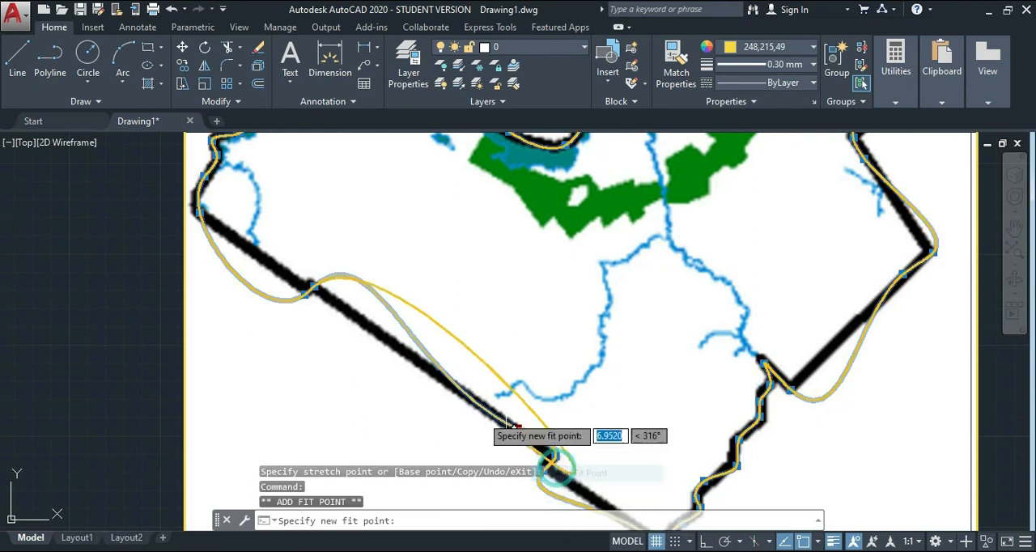
click(375, 292)
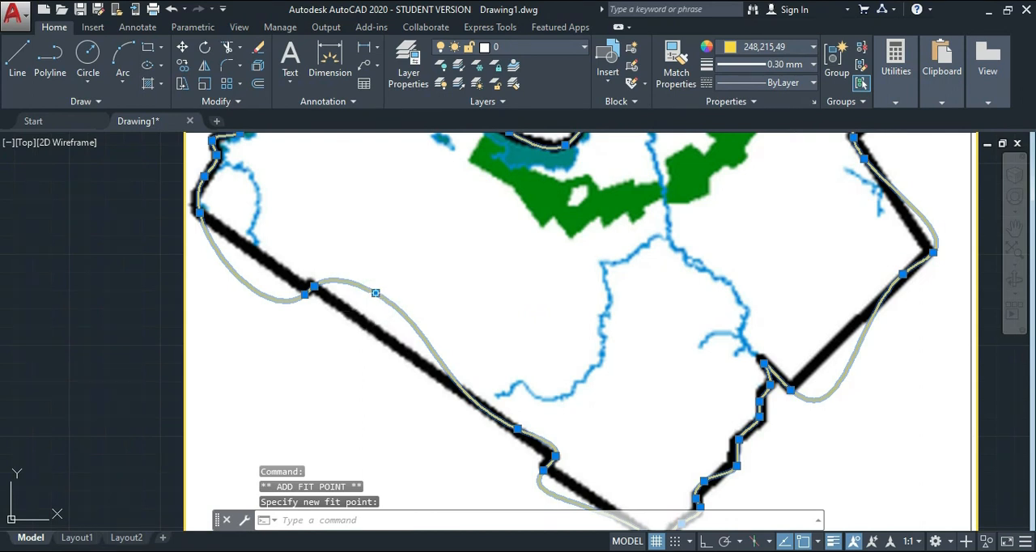
mouse_move(376, 292)
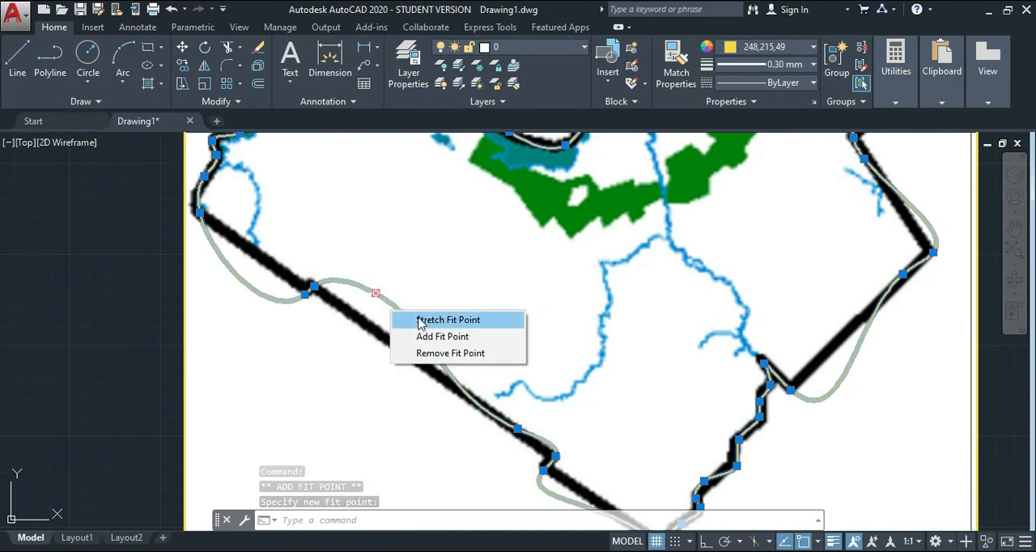
Stretch the newly added fit point onto the southwest boundary line just beside the upper notch, and clear the selection.
click(447, 320)
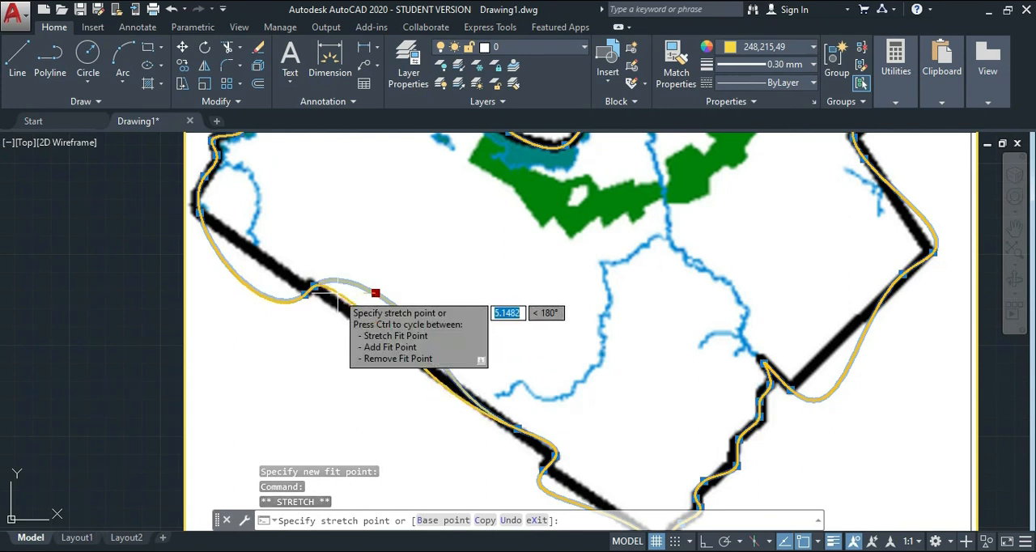
click(338, 292)
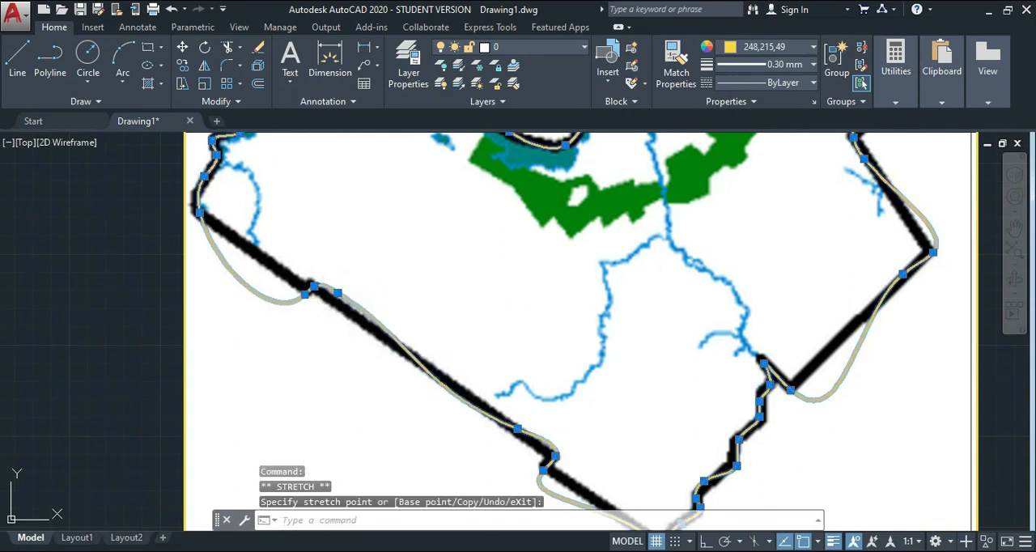
scroll(426, 225, down, 4)
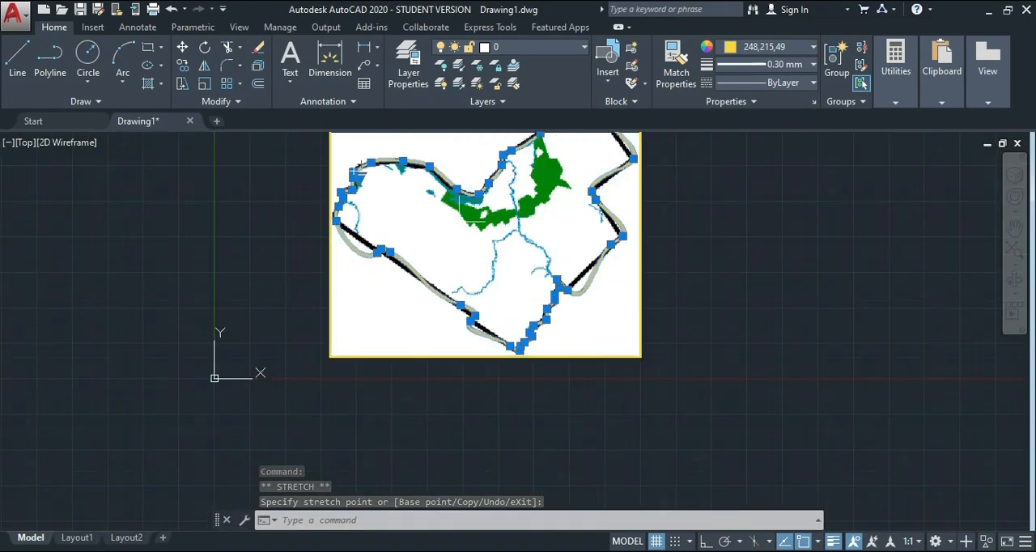
click(1013, 229)
drag(628, 176, 630, 276)
key(Escape)
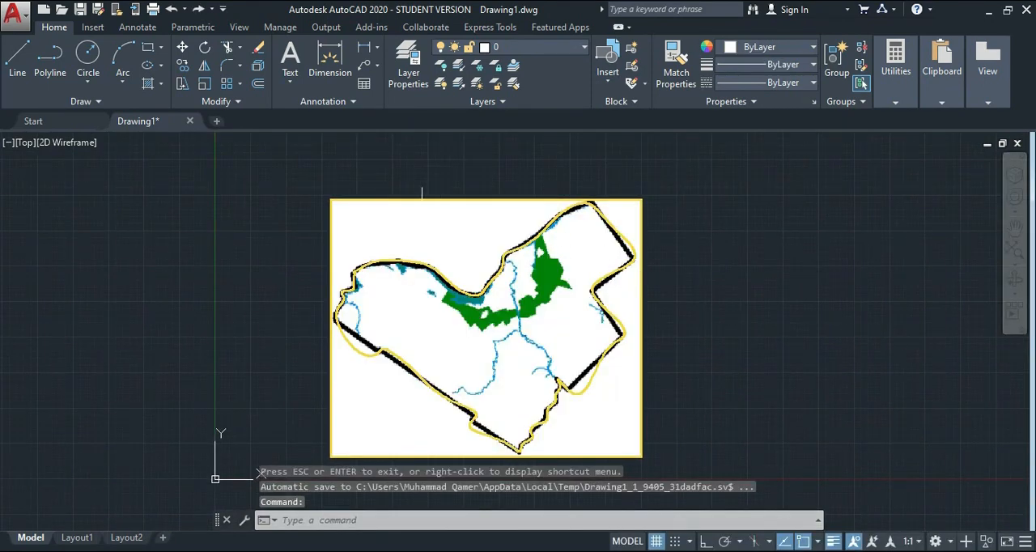
key(Escape)
key(Escape)
key(Escape)
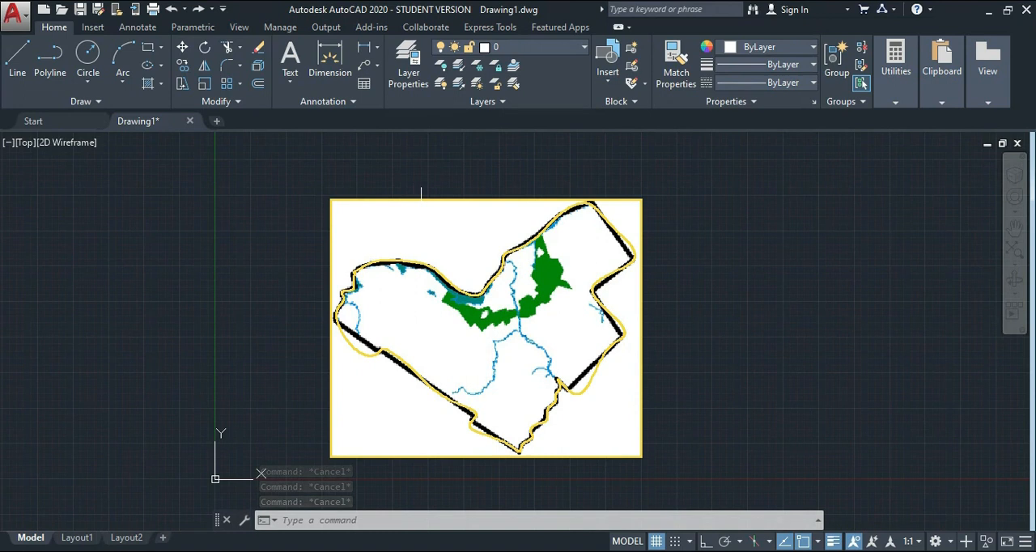
Move only the map image from its lower-left corner horizontally to the right by slightly more than its width, clear of the traced spline.
click(183, 49)
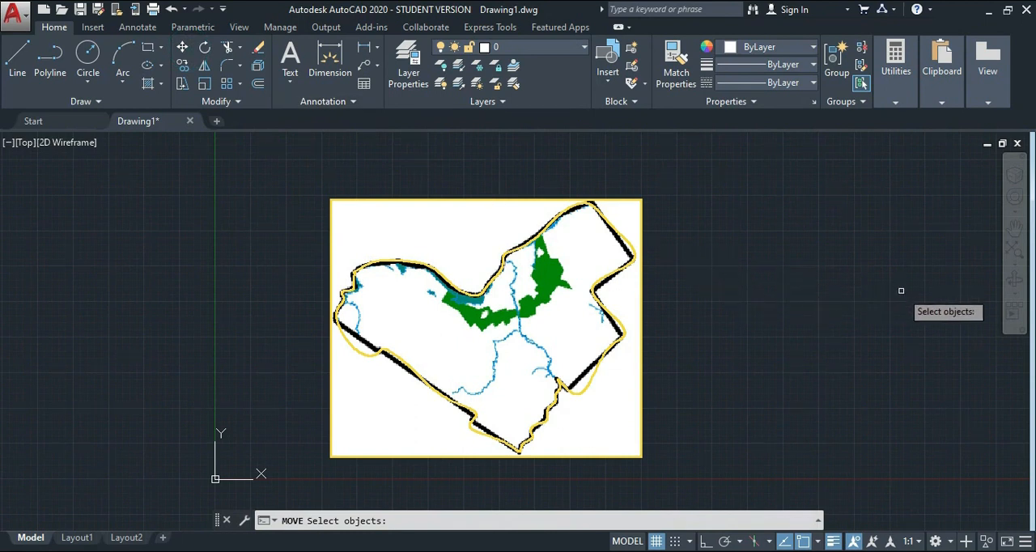
click(843, 296)
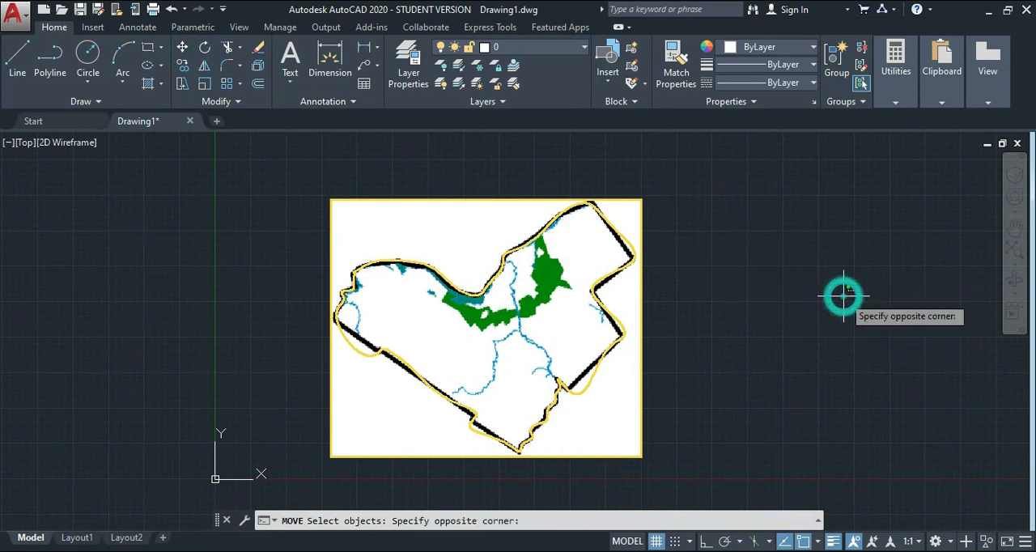
click(645, 448)
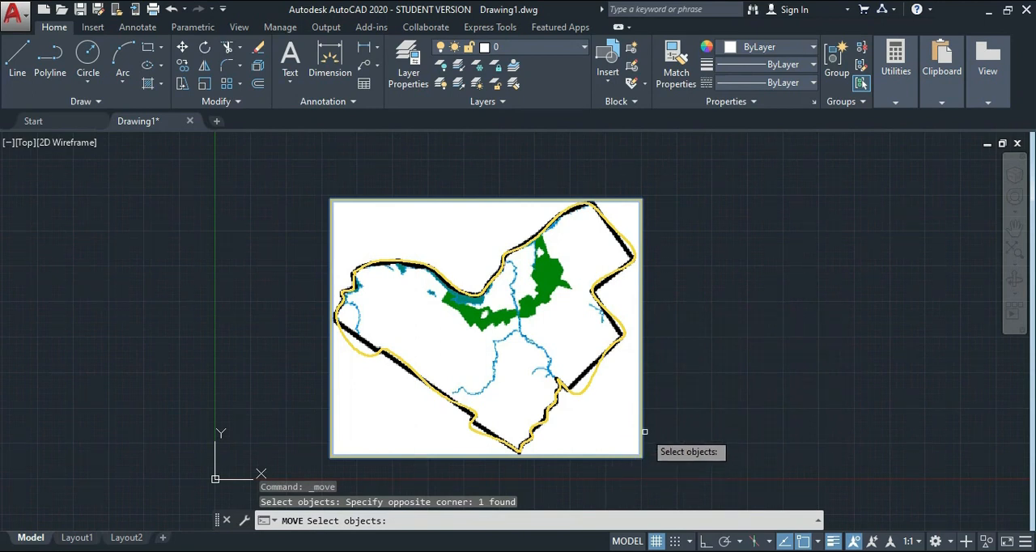
key(Return)
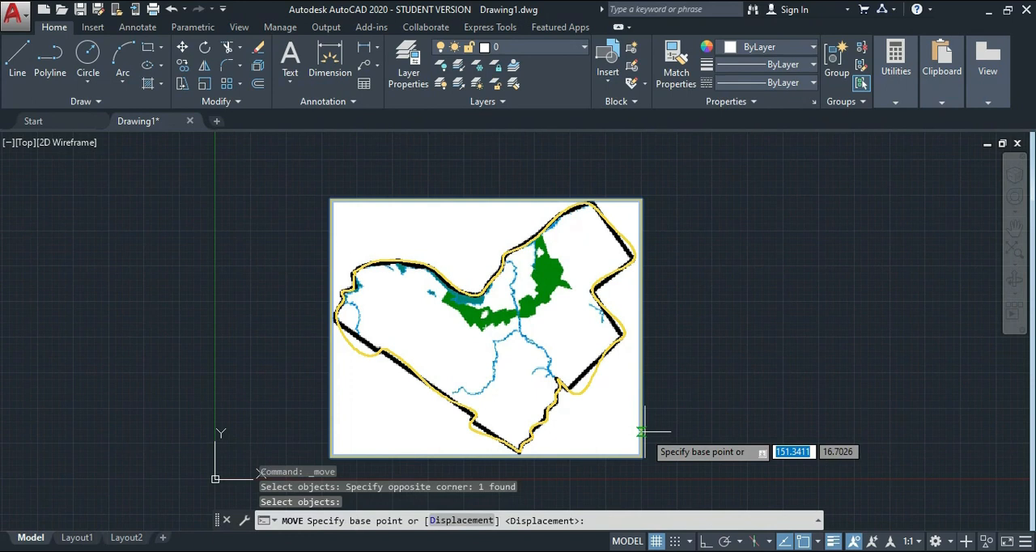
click(332, 454)
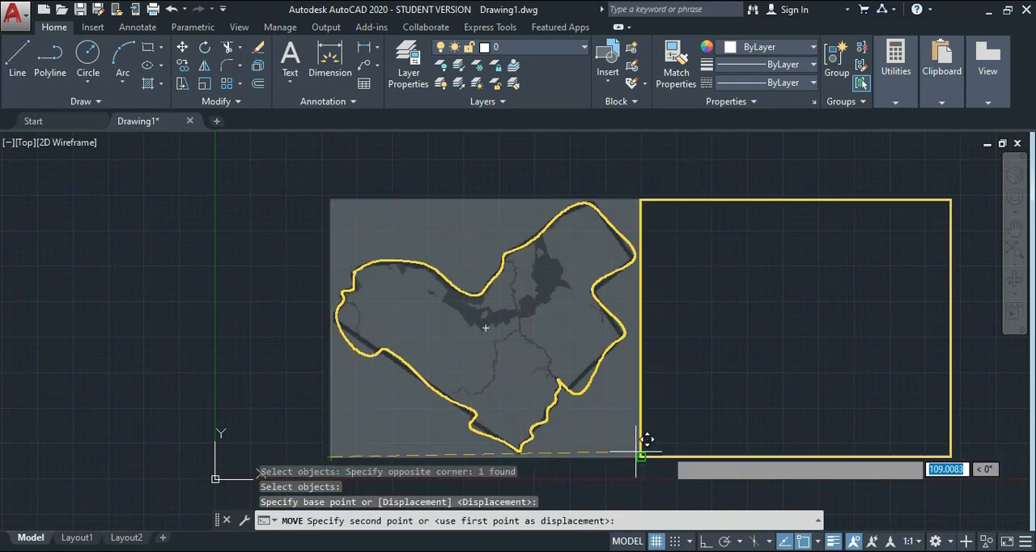
click(695, 456)
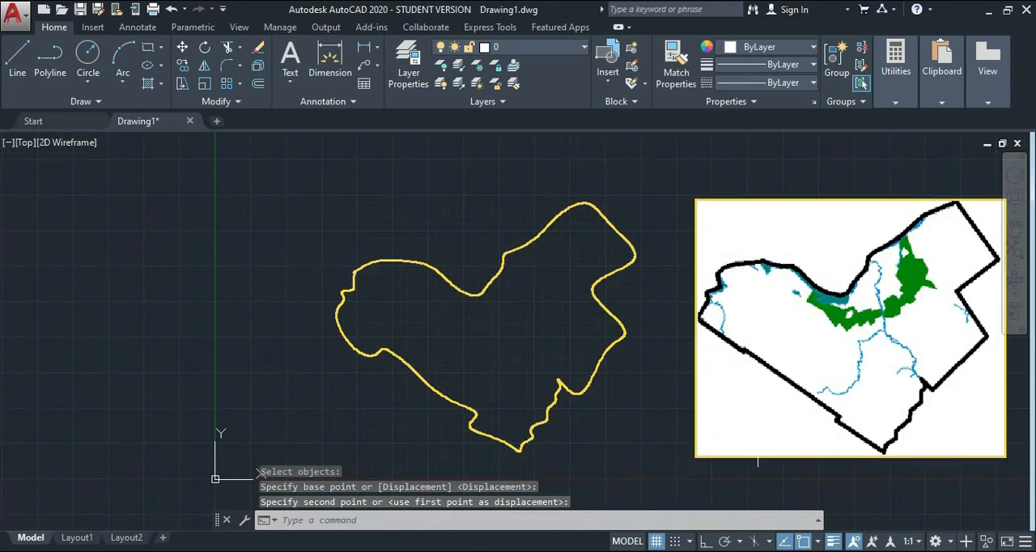